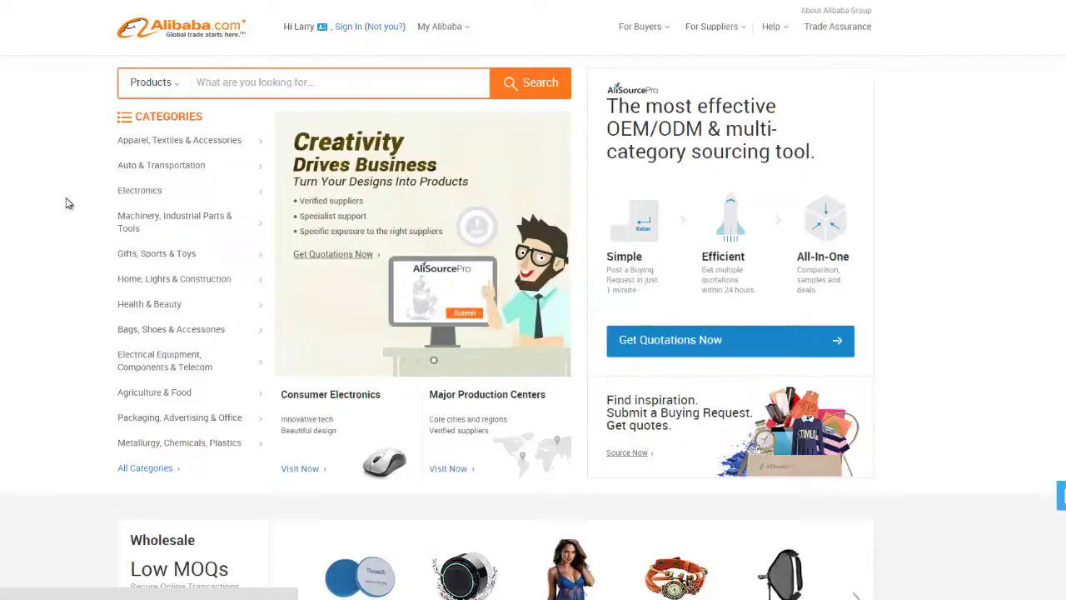
pyautogui.moveTo(159, 166)
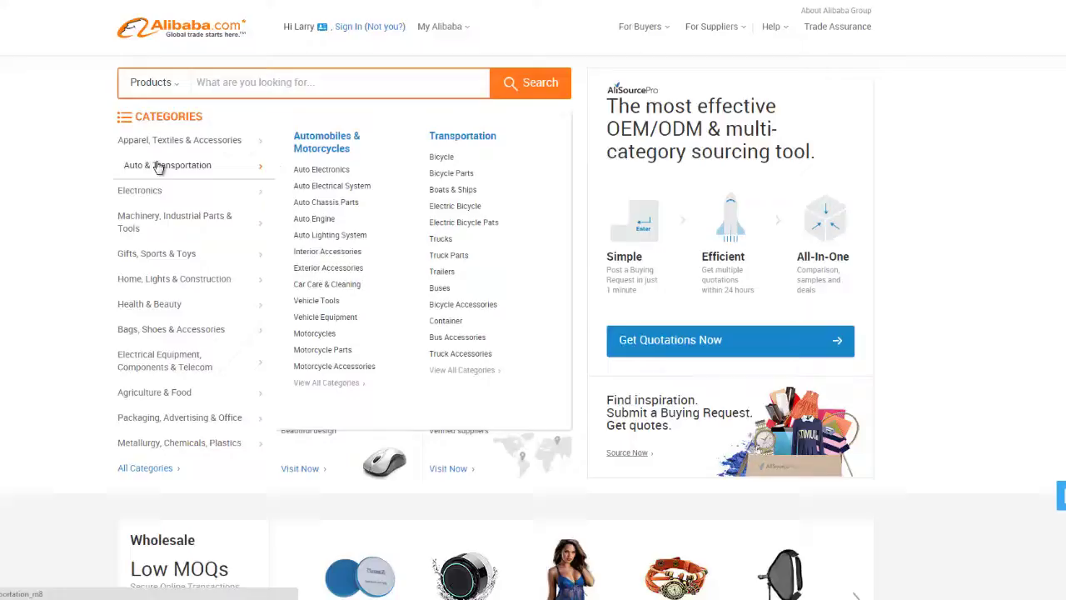
pyautogui.moveTo(194, 256)
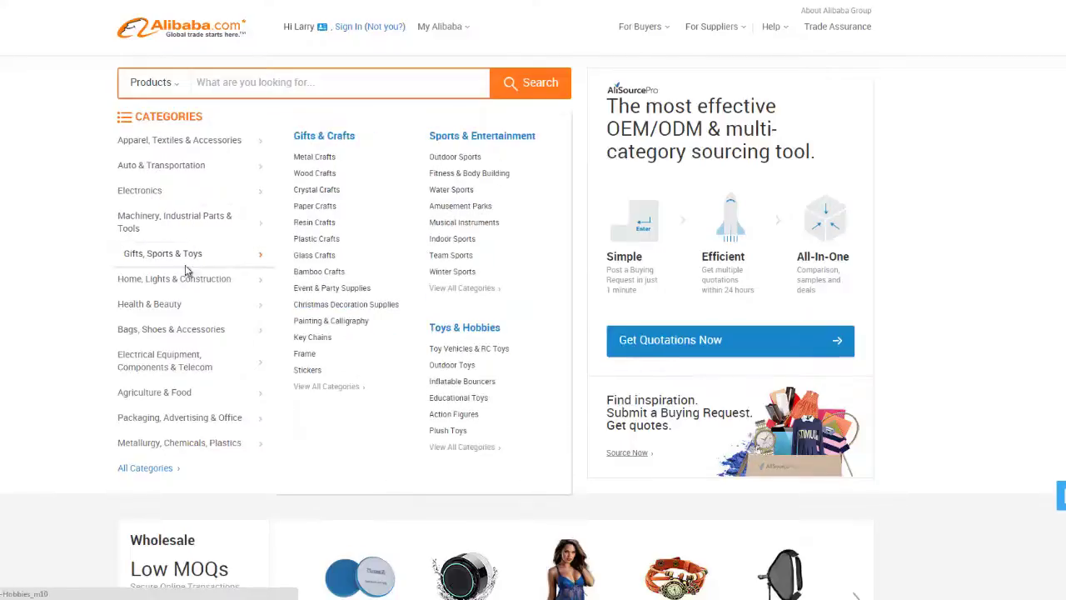
pyautogui.click(264, 80)
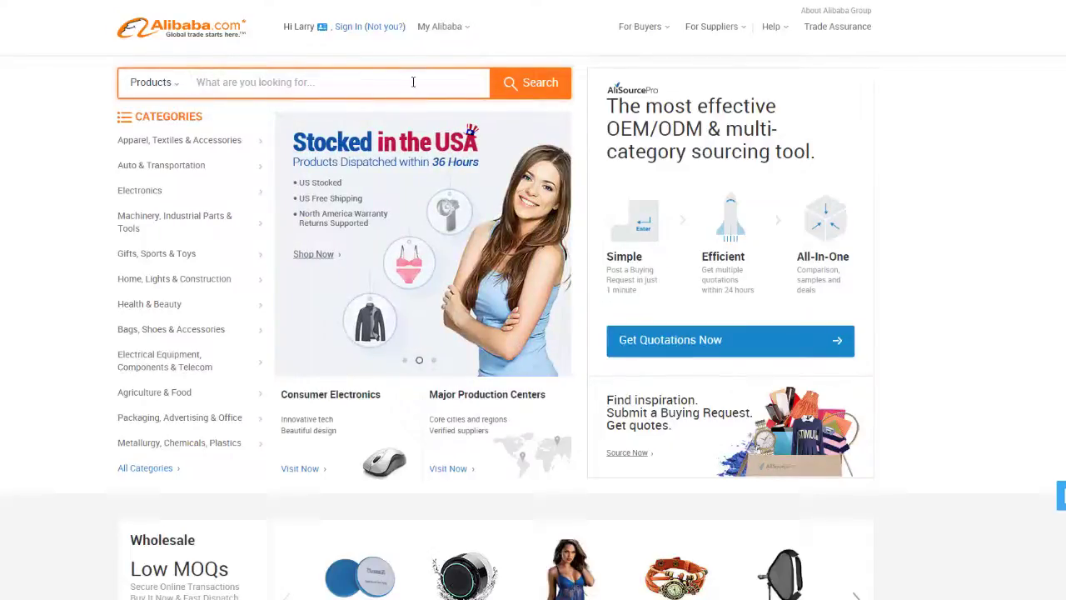
pyautogui.click(247, 80)
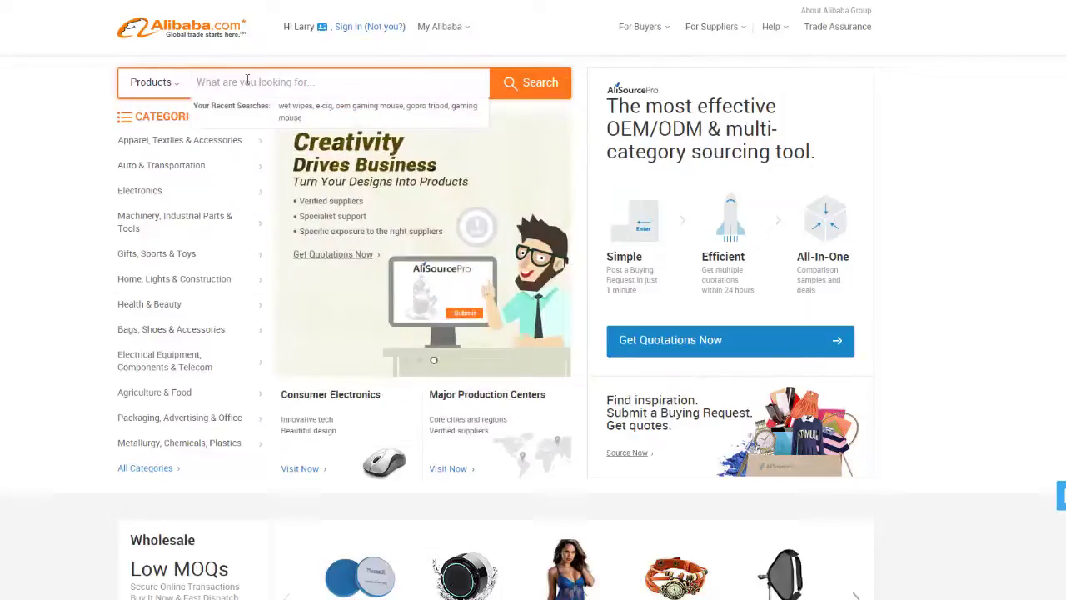
pyautogui.click(25, 134)
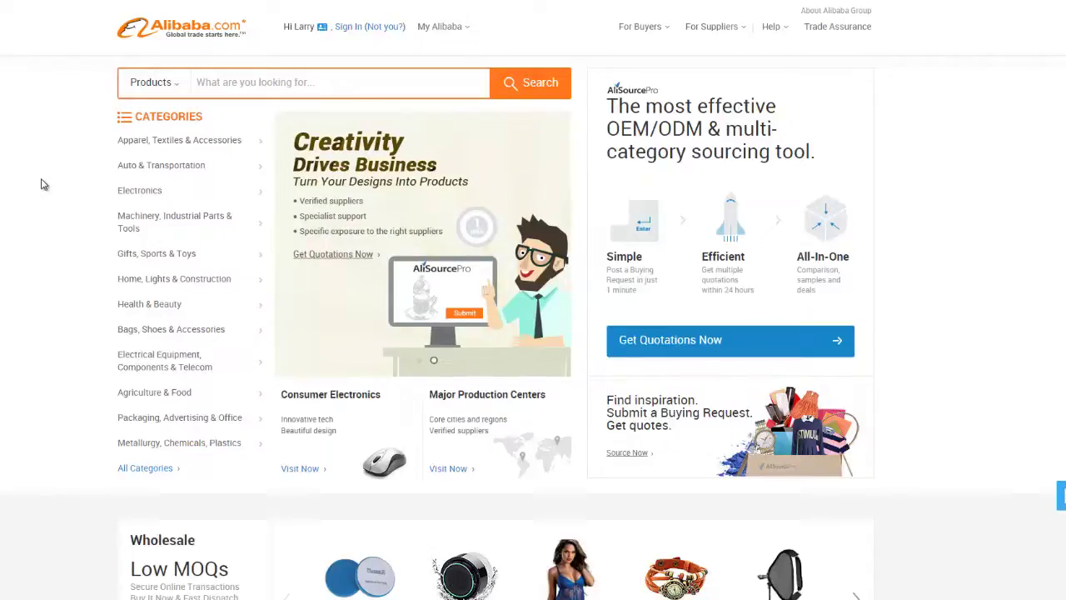
# Step: Open the free account registration form and enter the sign-in e-mail, account password and password confirmation
pyautogui.click(357, 28)
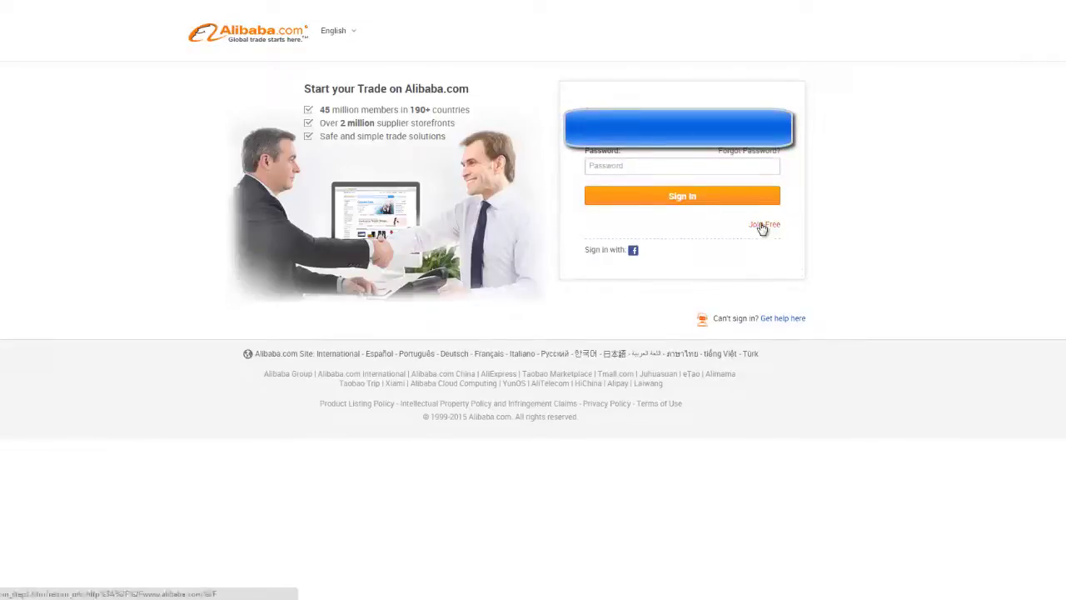
pyautogui.click(761, 227)
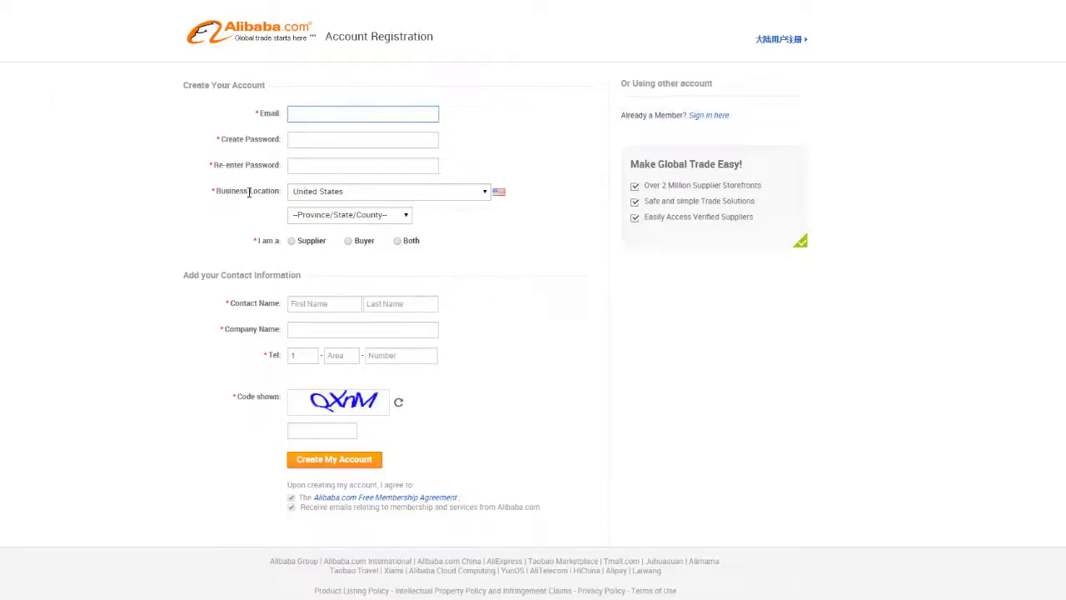
pyautogui.write('yourname@yourbusiness.com')
pyautogui.press('Tab')
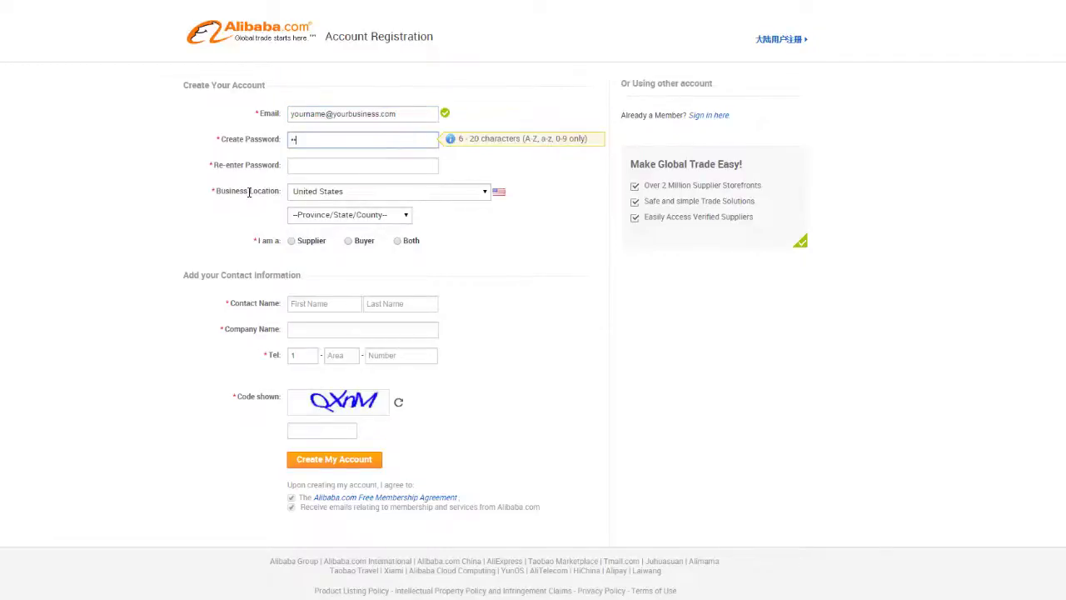
pyautogui.press('Tab')
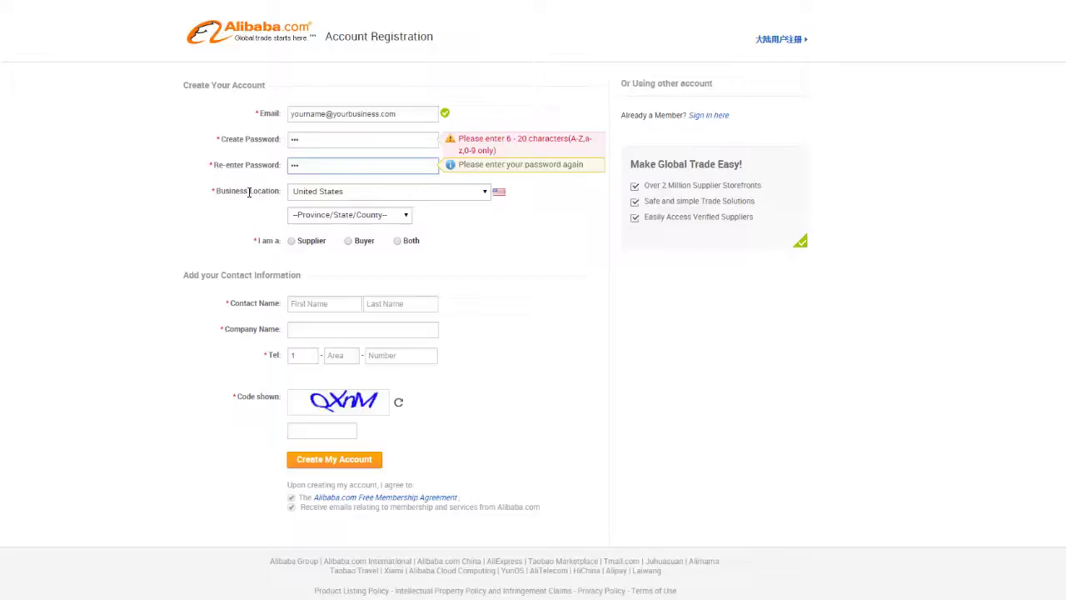
# Step: Set the business location to United States with Alaska as the state, and register as a Buyer
pyautogui.click(324, 198)
pyautogui.click(325, 200)
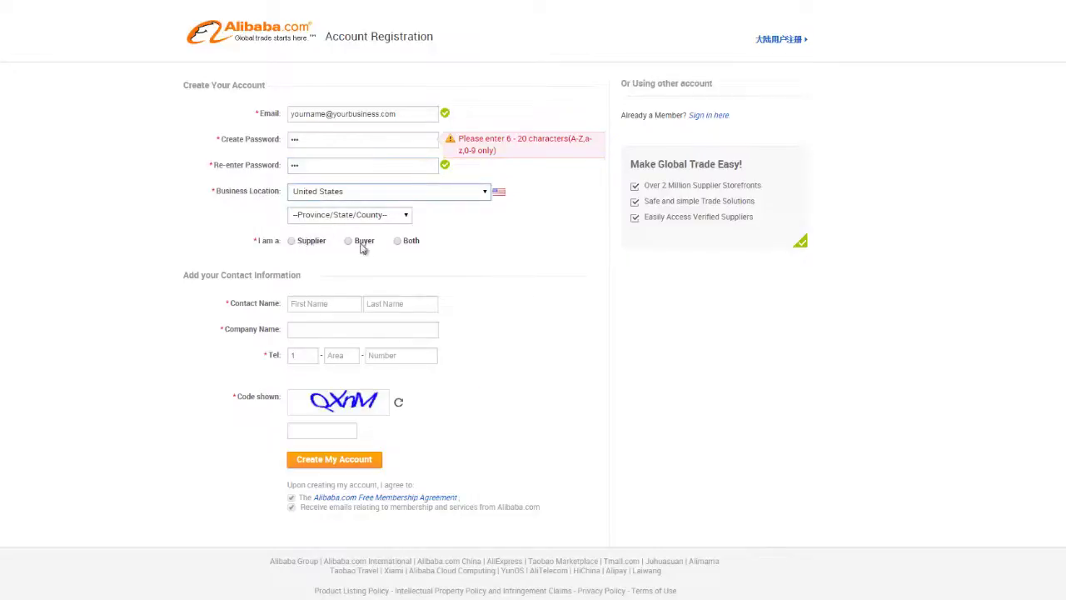
pyautogui.click(367, 215)
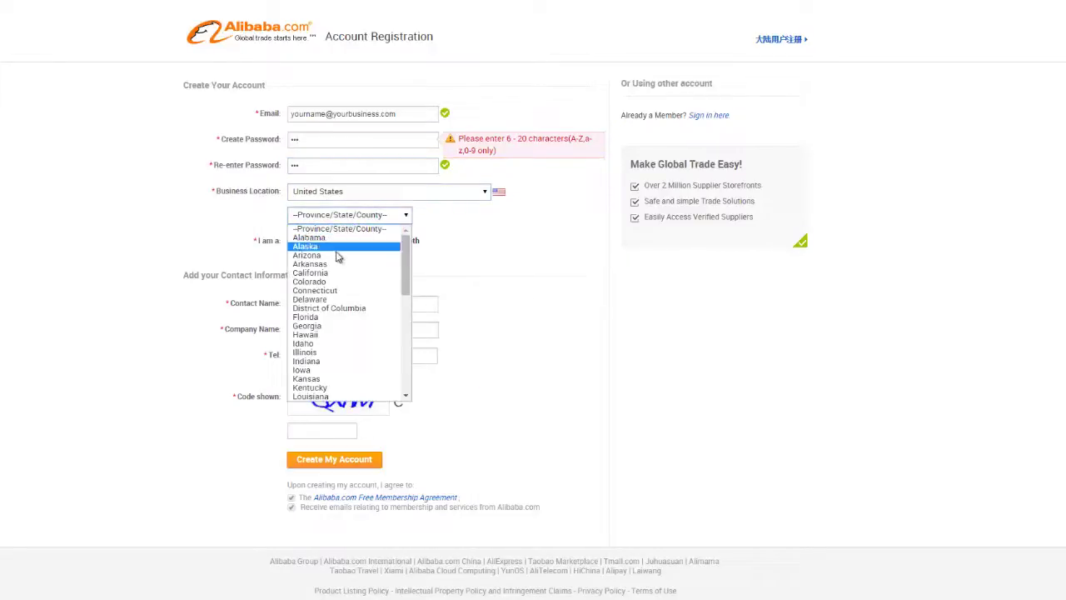
pyautogui.click(338, 246)
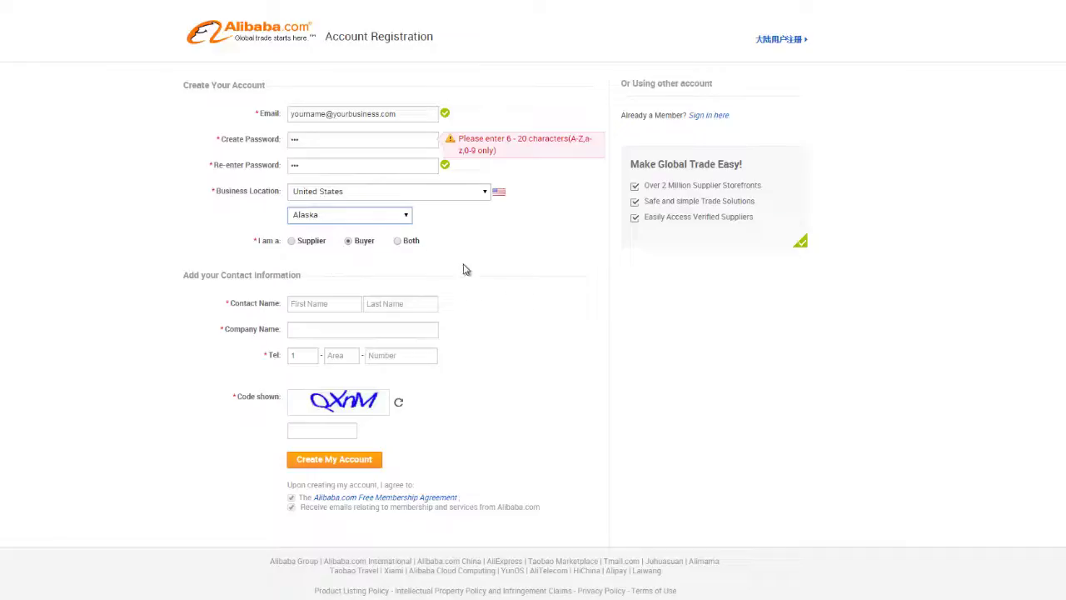
# Step: Enter the contact's first and last name and set the company name to My Company
pyautogui.click(318, 301)
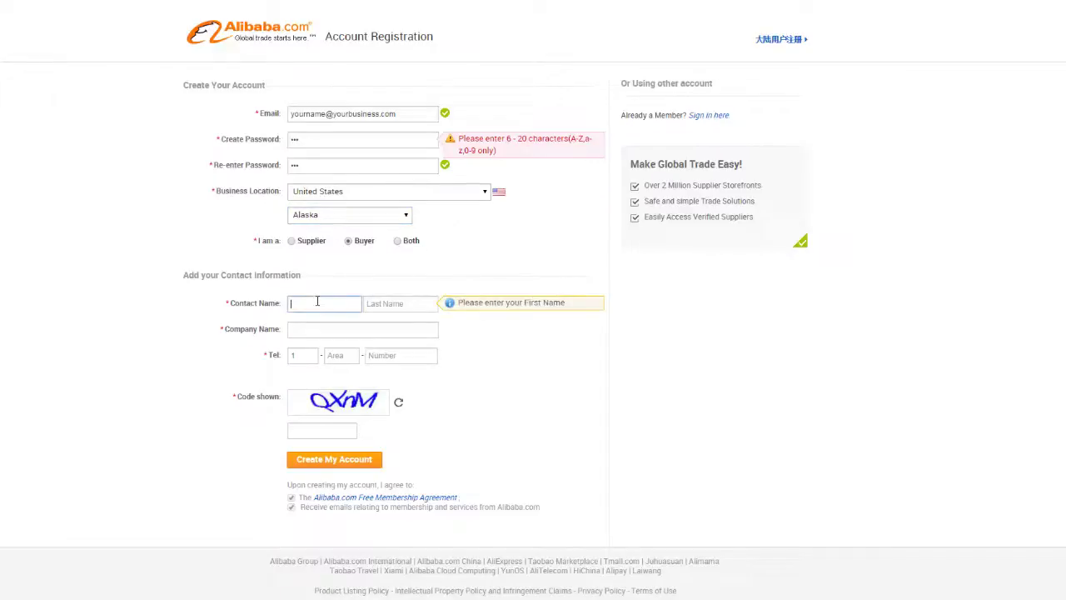
pyautogui.write('Udemy')
pyautogui.press('Tab')
pyautogui.write('Cour')
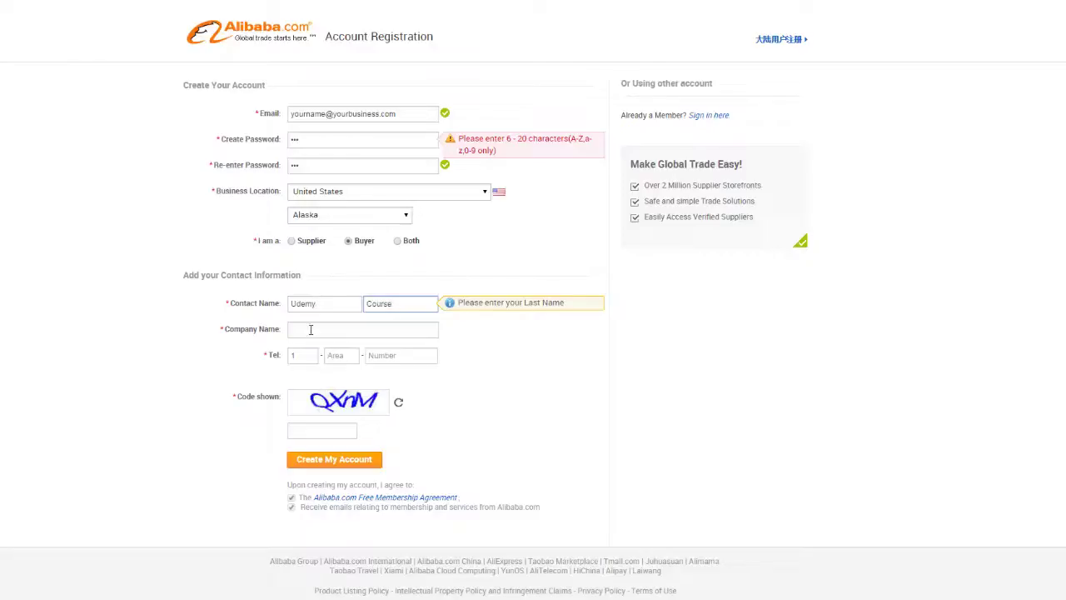
pyautogui.click(311, 330)
pyautogui.write('My Company')
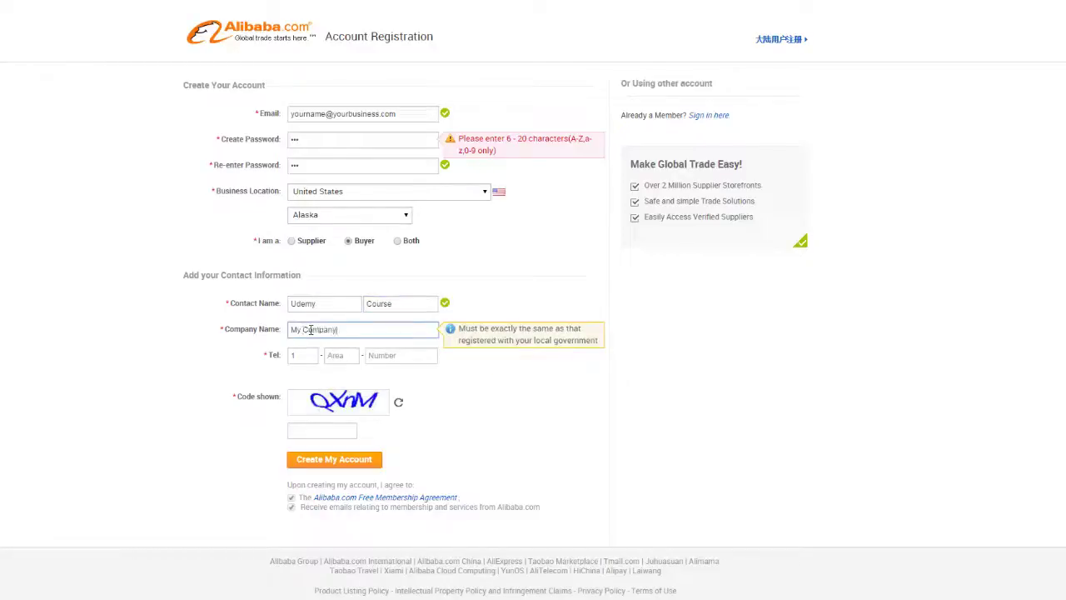
# Step: Fill in the telephone country code, area code and number, and enter the verification code shown in the image
pyautogui.press('Tab')
pyautogui.write('222')
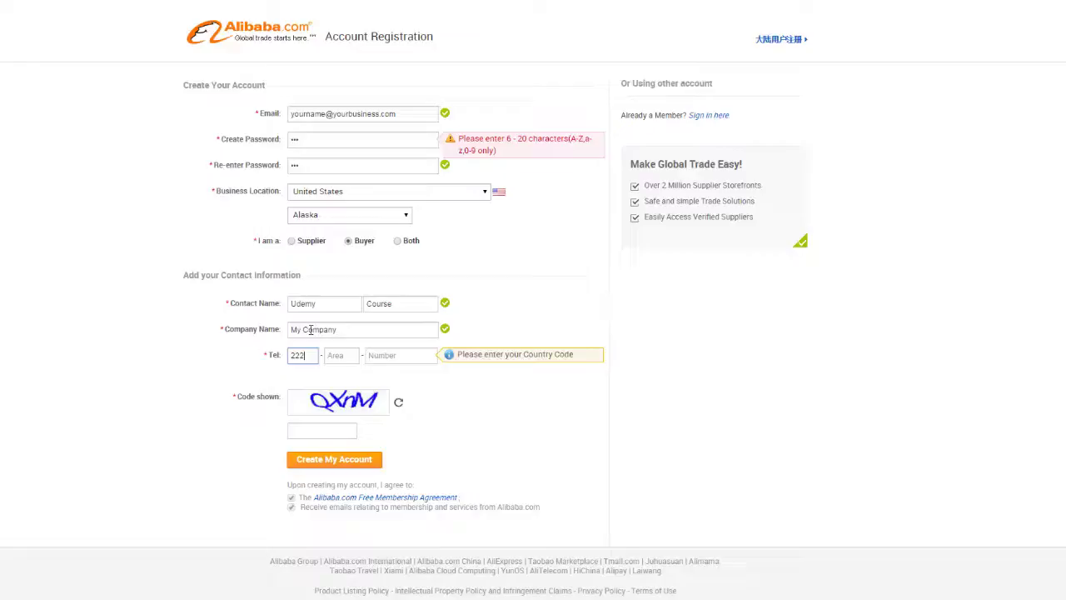
pyautogui.press('Tab')
pyautogui.write('222')
pyautogui.press('Tab')
pyautogui.write('2222')
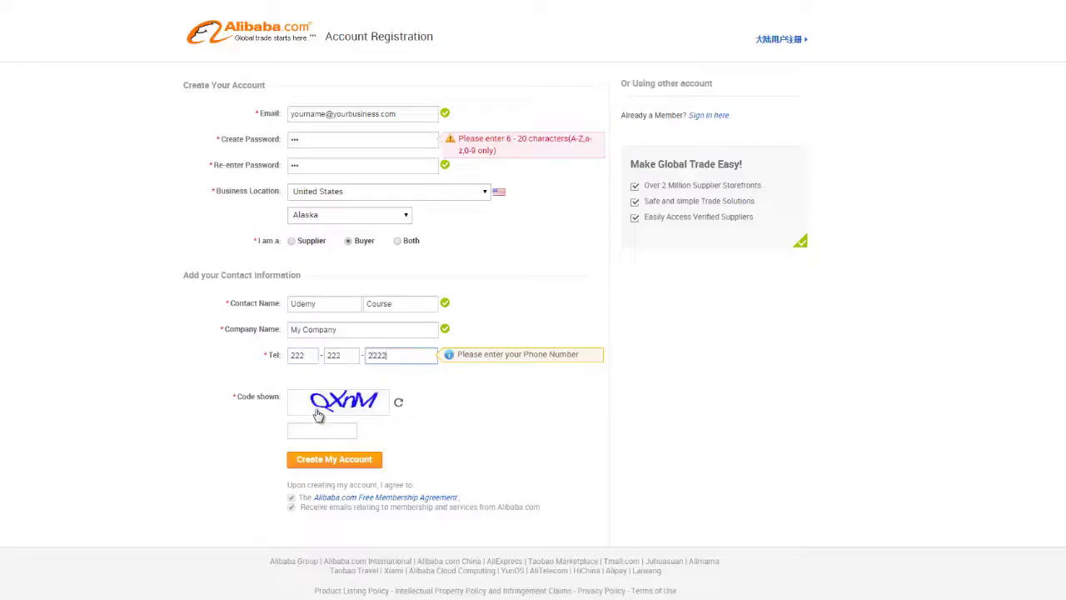
pyautogui.click(316, 429)
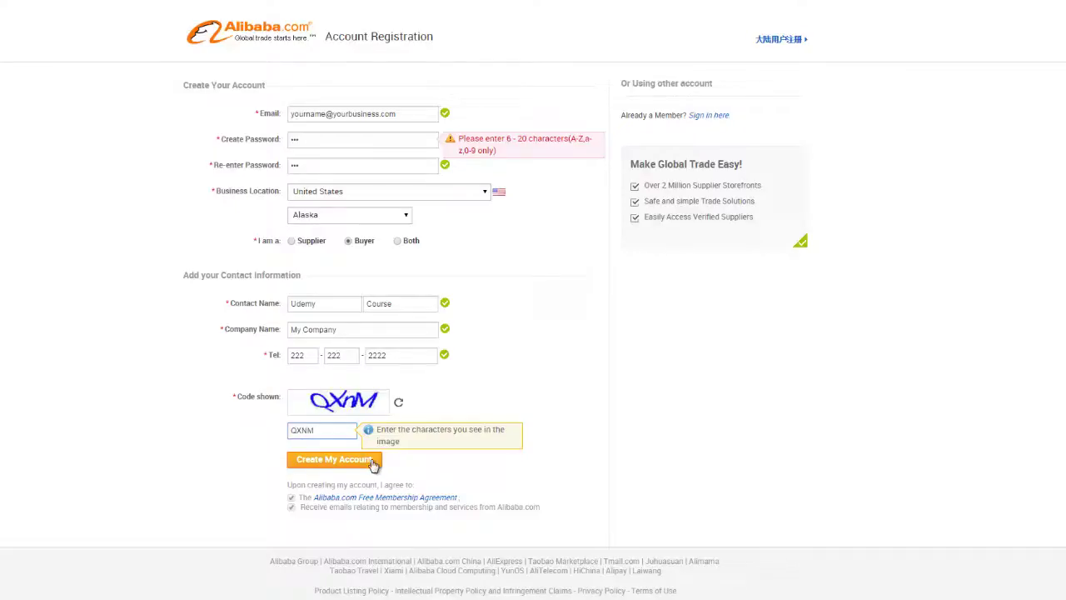
pyautogui.click(583, 376)
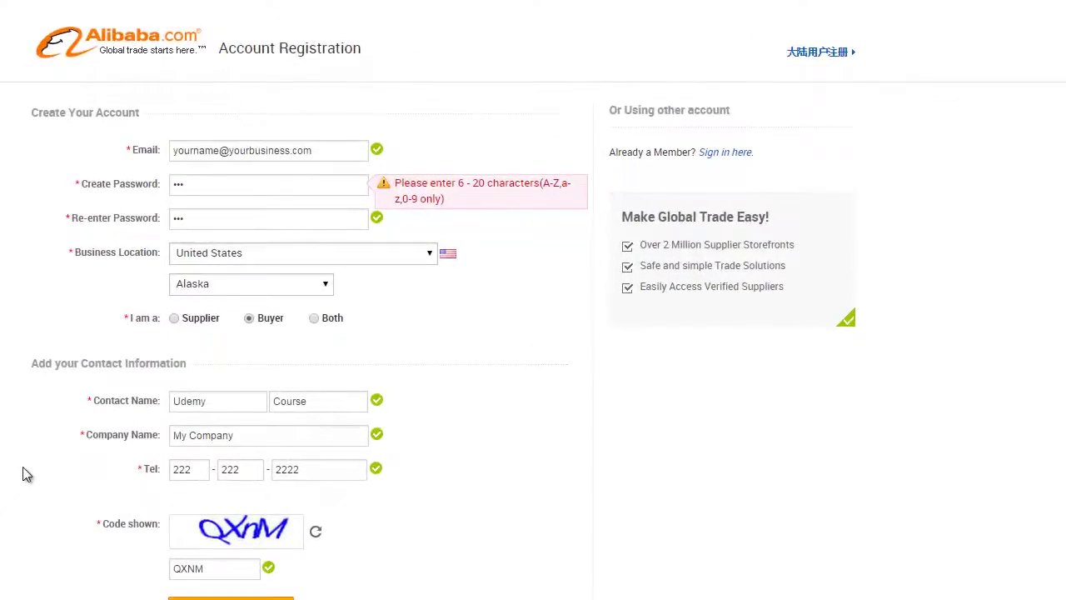
pyautogui.moveTo(328, 147); pyautogui.dragTo(228, 150)
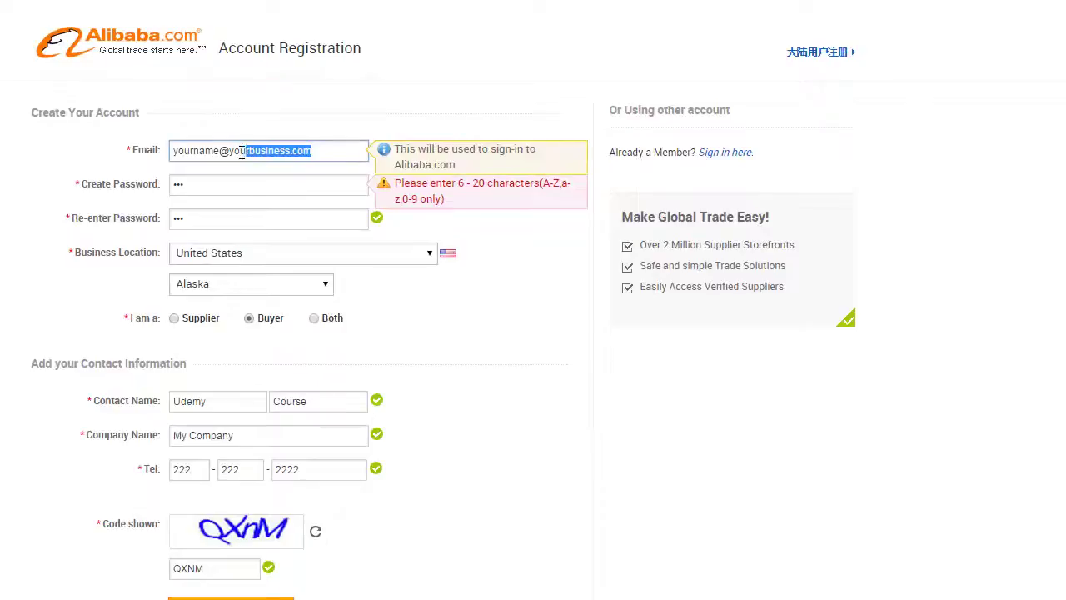
pyautogui.click(232, 152)
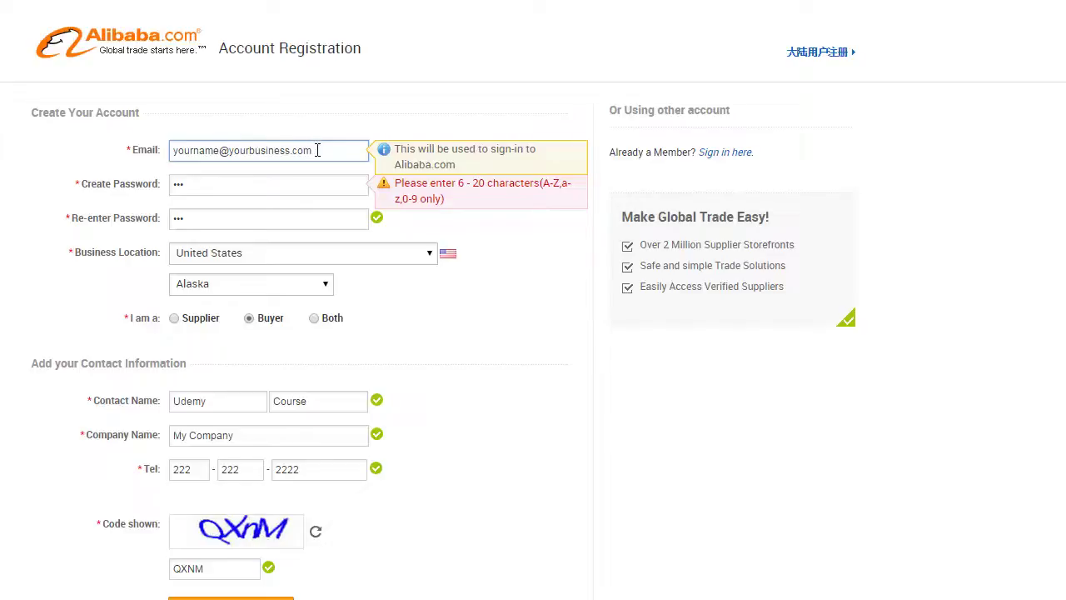
pyautogui.moveTo(318, 150); pyautogui.dragTo(258, 136)
pyautogui.click(257, 131)
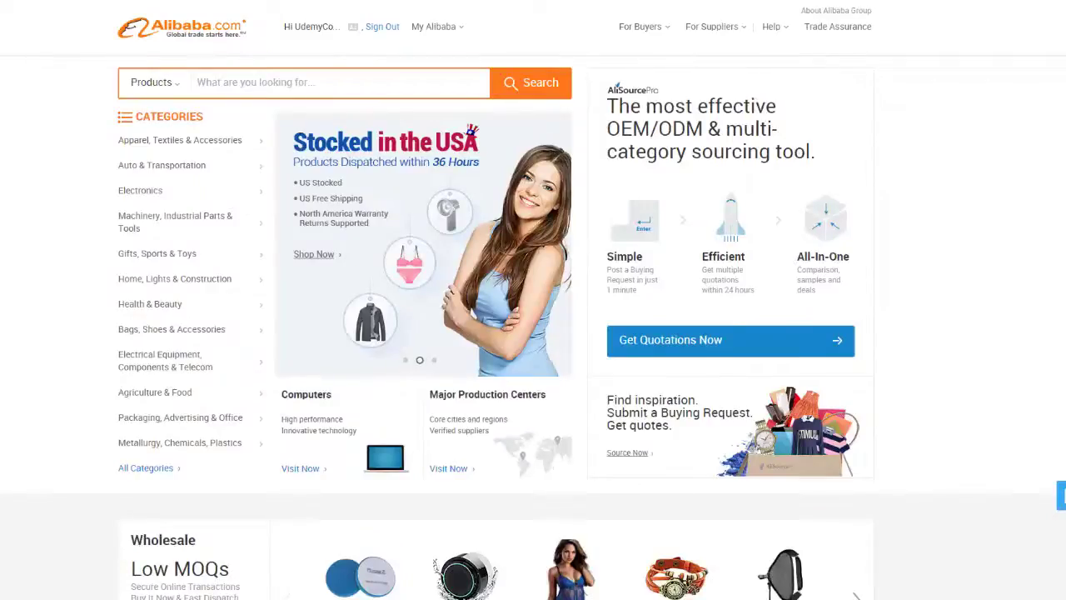
# Step: Search the product catalogue for "keyboard"
pyautogui.click(255, 82)
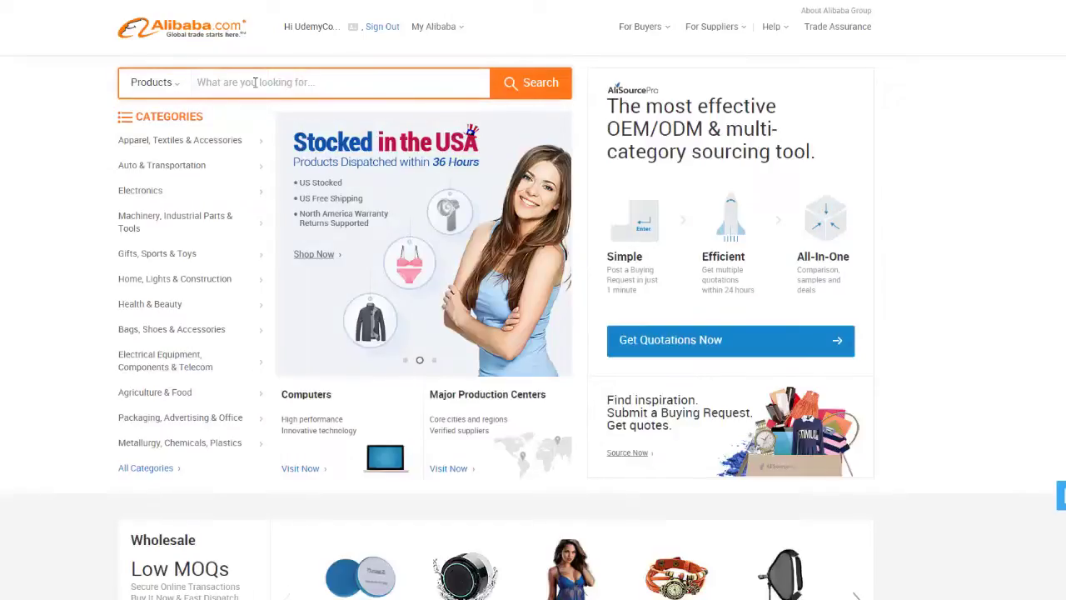
pyautogui.write('keyboard')
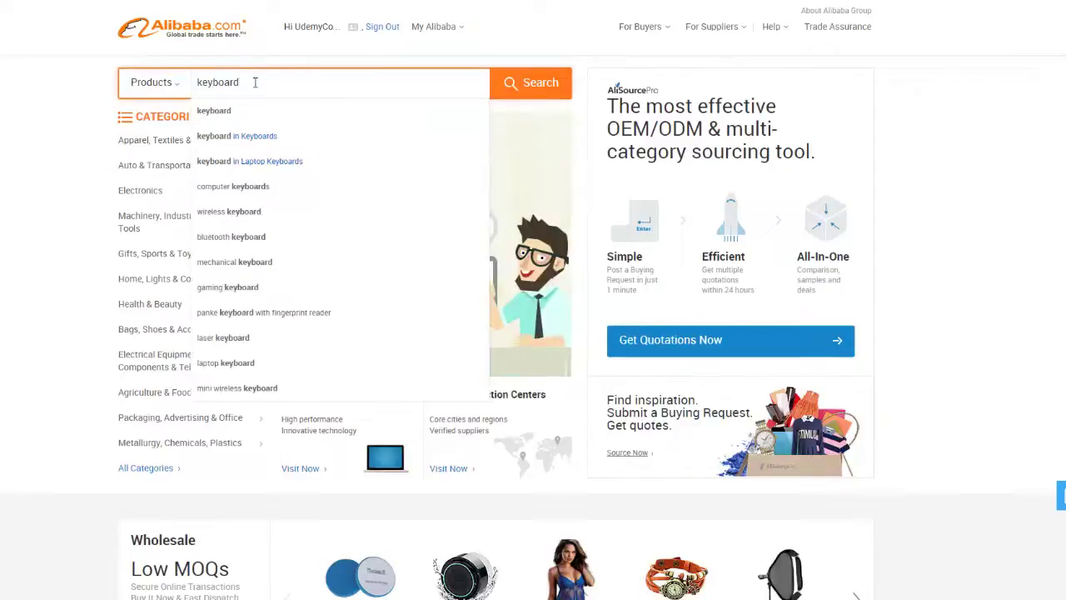
pyautogui.moveTo(255, 83); pyautogui.dragTo(189, 82)
pyautogui.click(480, 76)
pyautogui.click(512, 86)
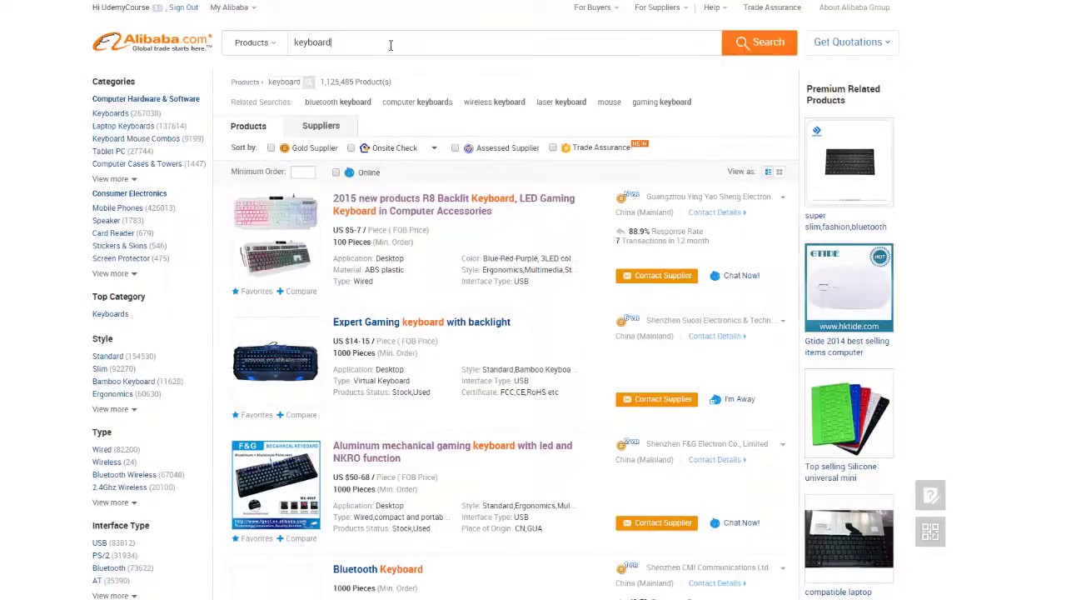
# Step: Examine the keyboard product listings down to the page navigation and related products, and return to the filter options
pyautogui.moveTo(308, 218)
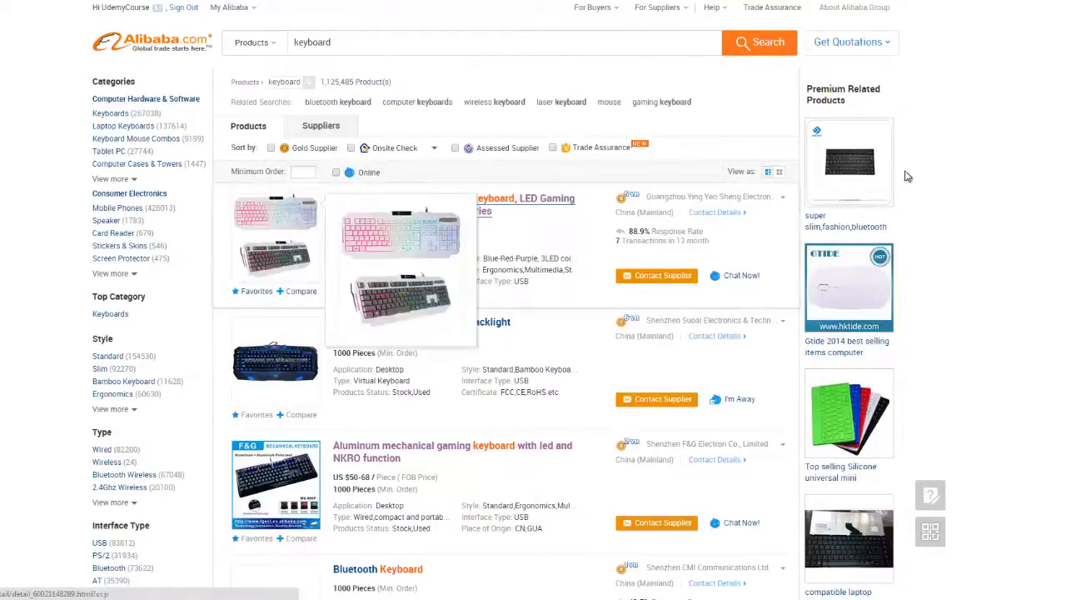
pyautogui.scroll(-5, 905, 172)
pyautogui.scroll(5, 498, 105)
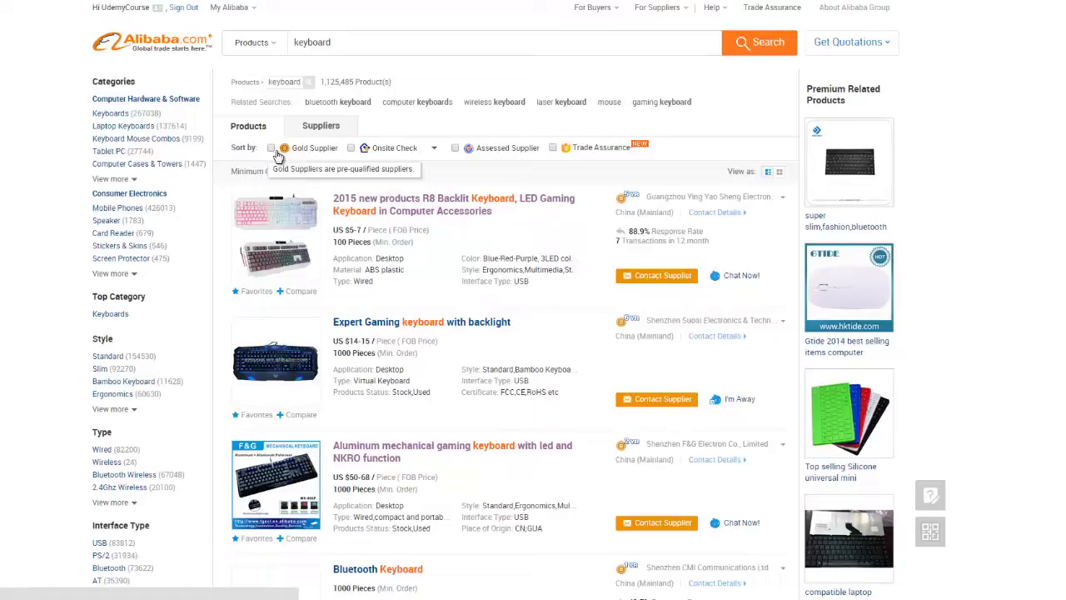
pyautogui.scroll(-3, 849, 554)
pyautogui.scroll(-15, 849, 554)
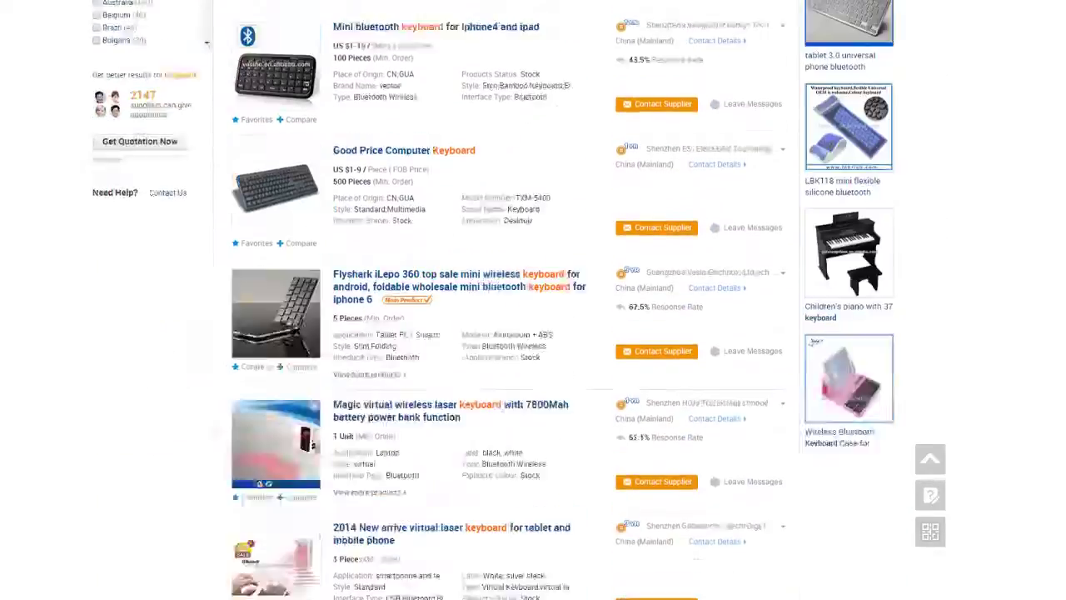
pyautogui.scroll(-7, 533, 417)
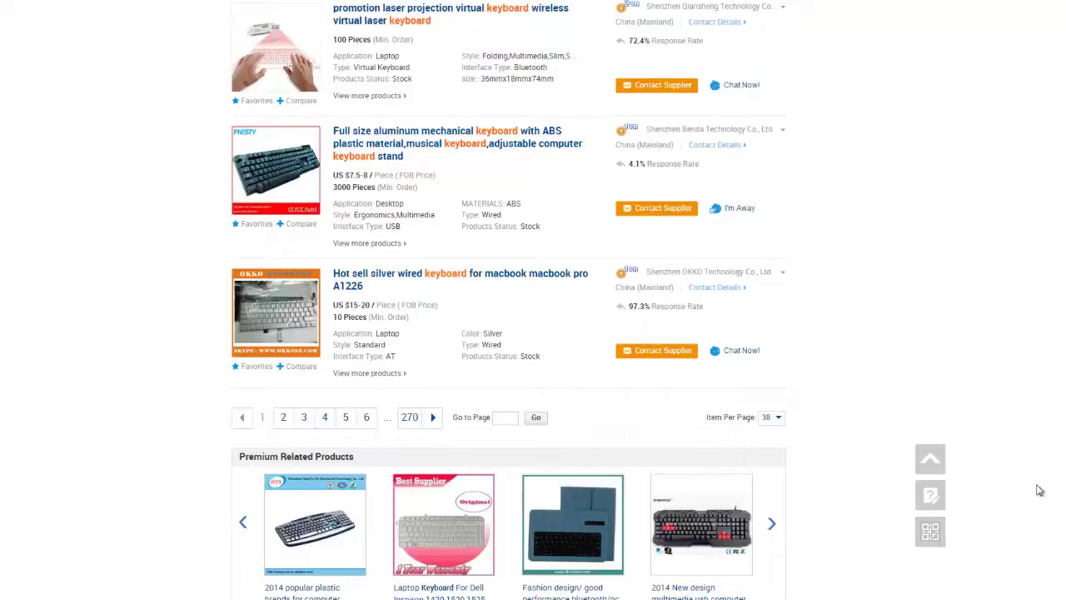
pyautogui.scroll(10, 1038, 493)
pyautogui.scroll(15, 508, 300)
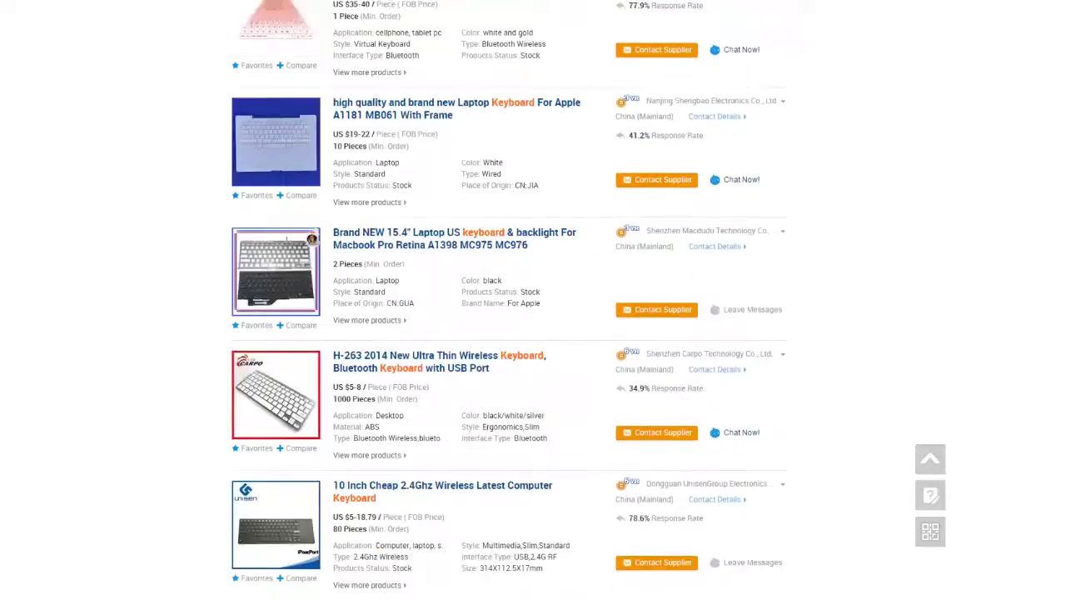
pyautogui.scroll(4, 542, 202)
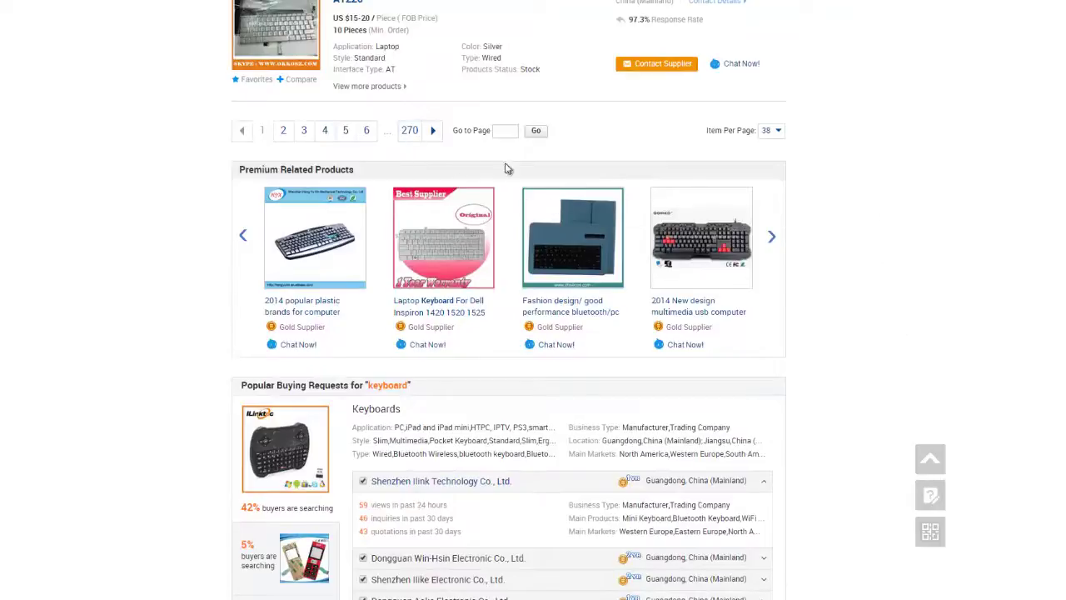
pyautogui.scroll(10, 505, 167)
pyautogui.scroll(10, 509, 300)
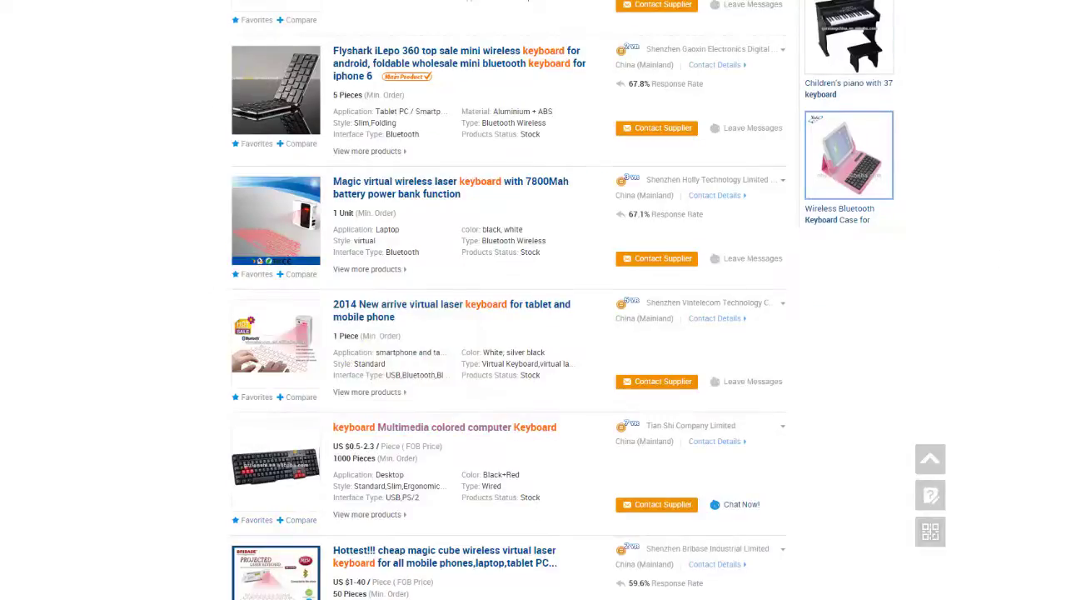
pyautogui.scroll(15, 533, 300)
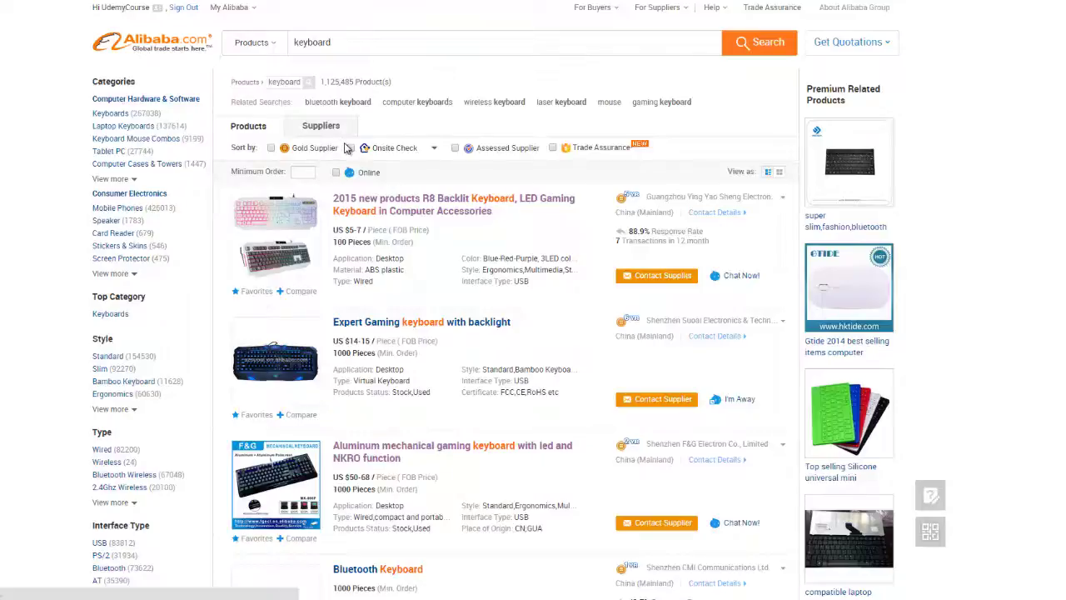
# Step: Switch the keyboard results to Suppliers and look through the supplier listings
pyautogui.click(248, 126)
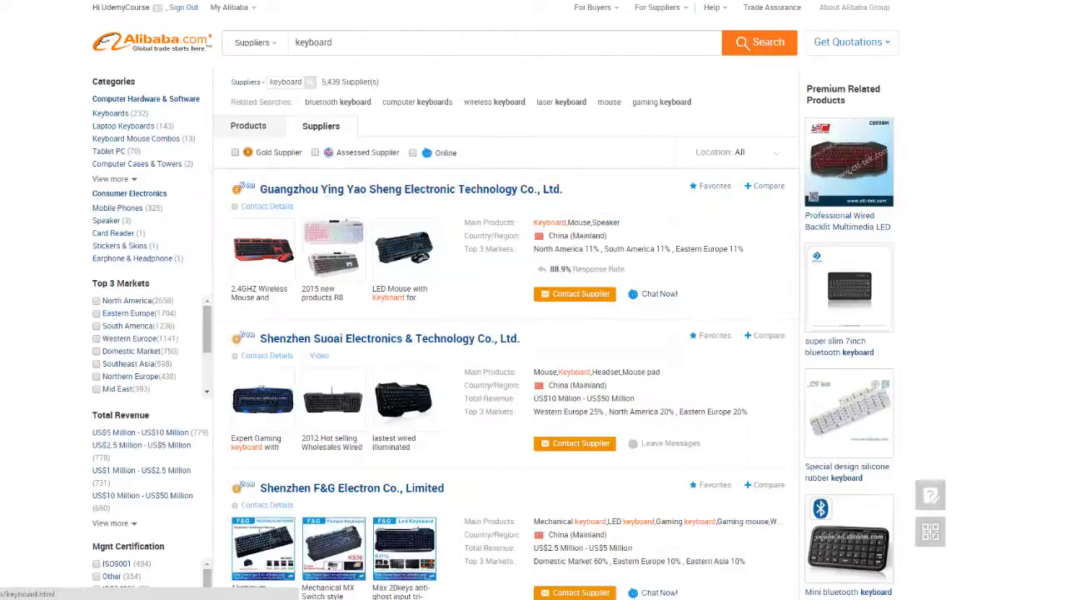
pyautogui.scroll(-3, 711, 250)
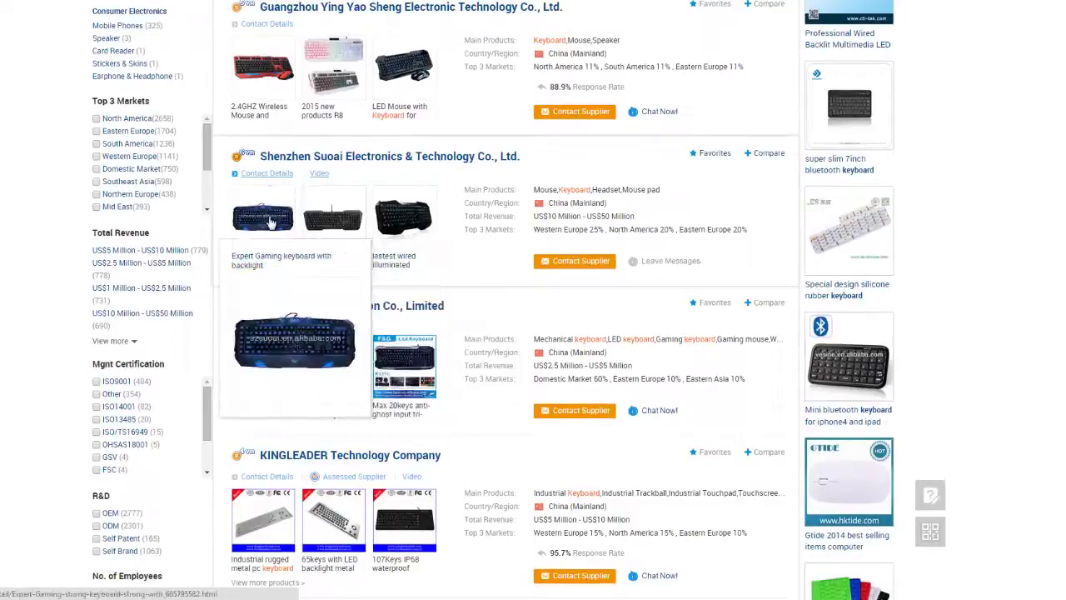
# Step: Look further down the keyboard supplier listings and switch the results back to Products
pyautogui.scroll(2, 452, 114)
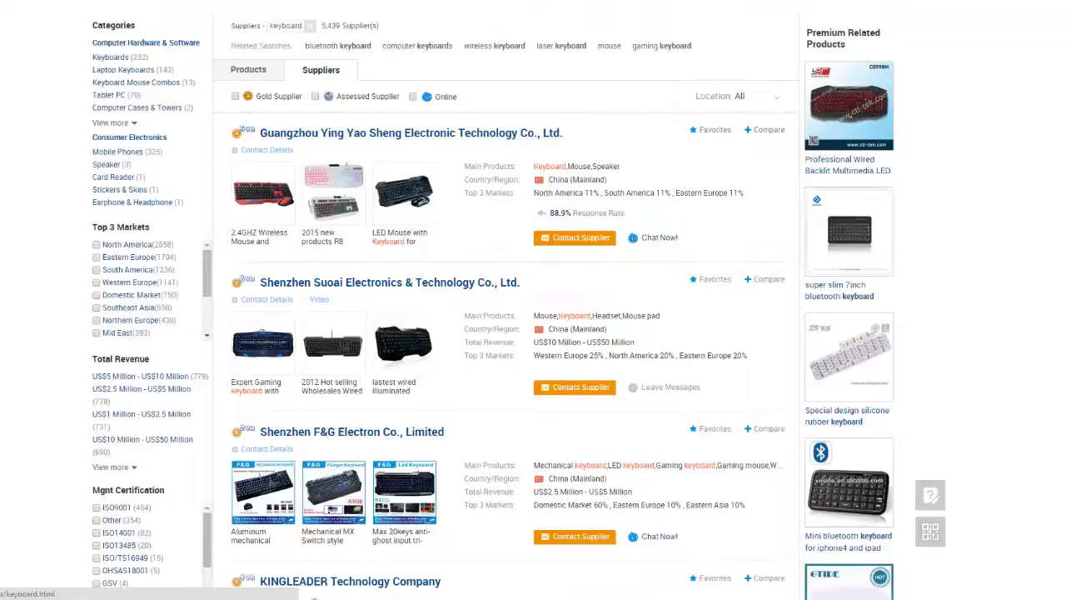
pyautogui.scroll(-5, 492, 300)
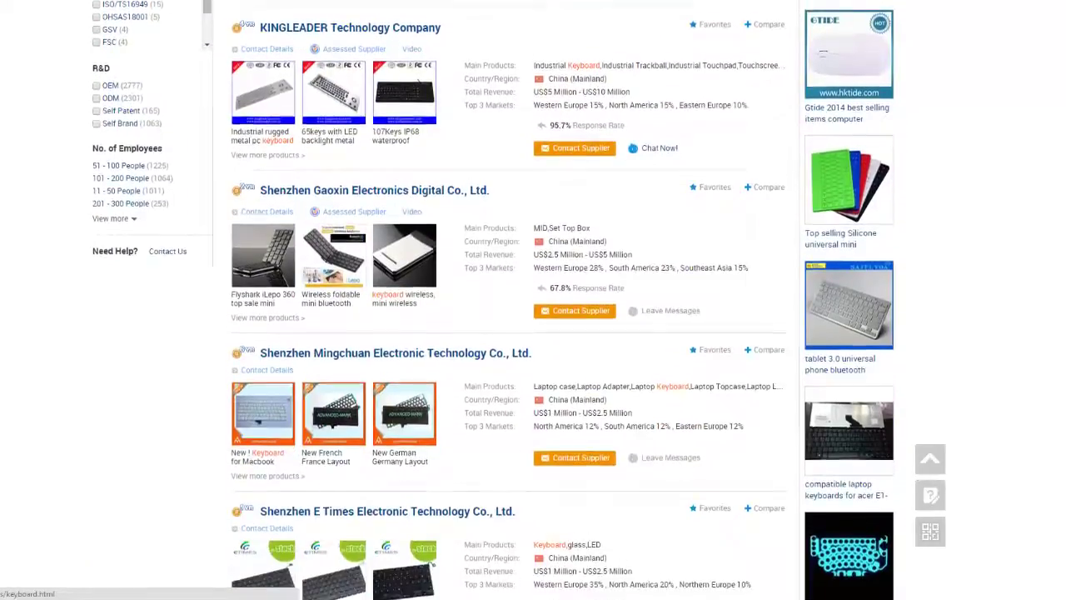
pyautogui.scroll(-4, 508, 300)
pyautogui.moveTo(465, 89); pyautogui.dragTo(701, 122)
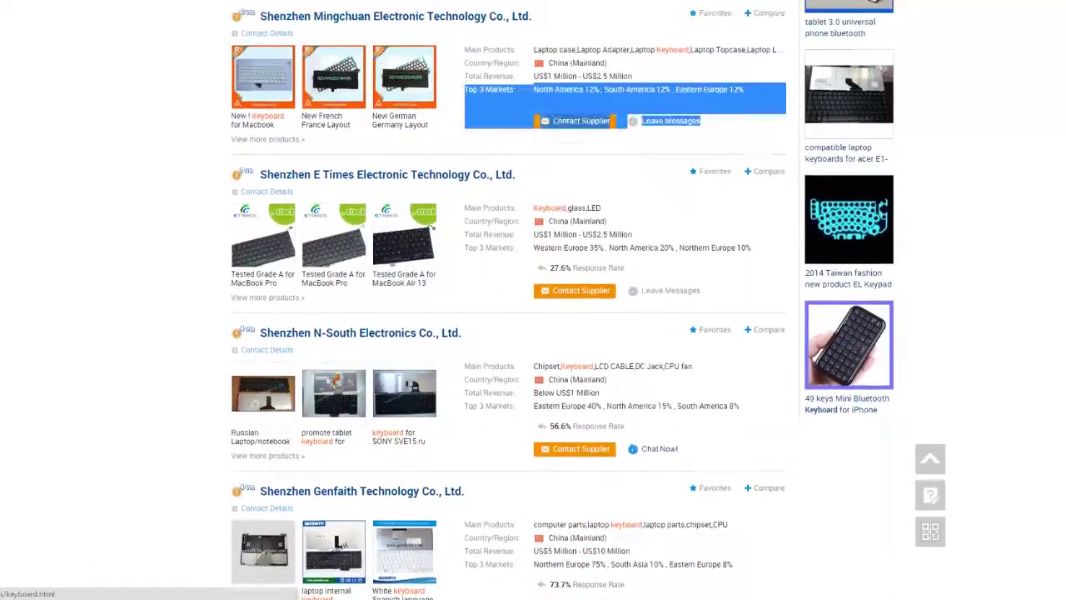
pyautogui.click(929, 458)
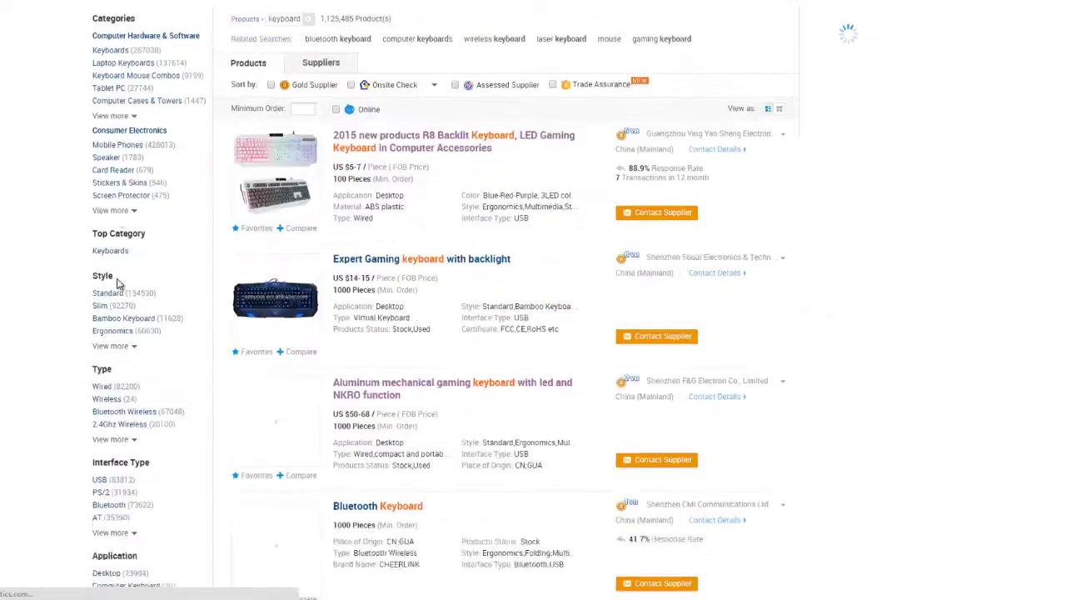
# Step: Find the "keyboard Multimedia colored computer Keyboard" listing in the product results and open its product page
pyautogui.scroll(-5, 83, 275)
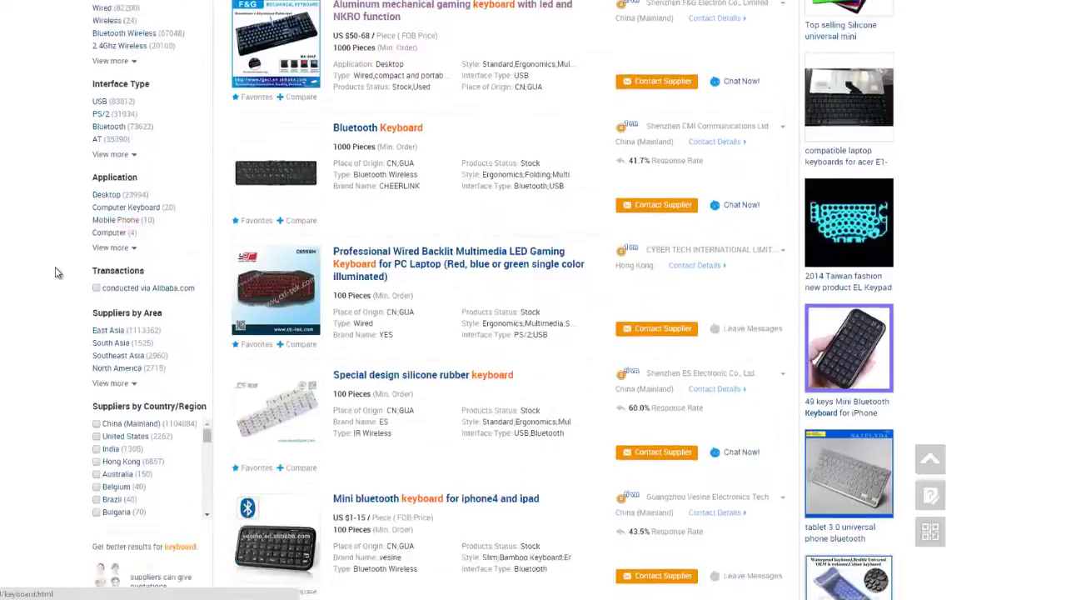
pyautogui.scroll(-10, 58, 272)
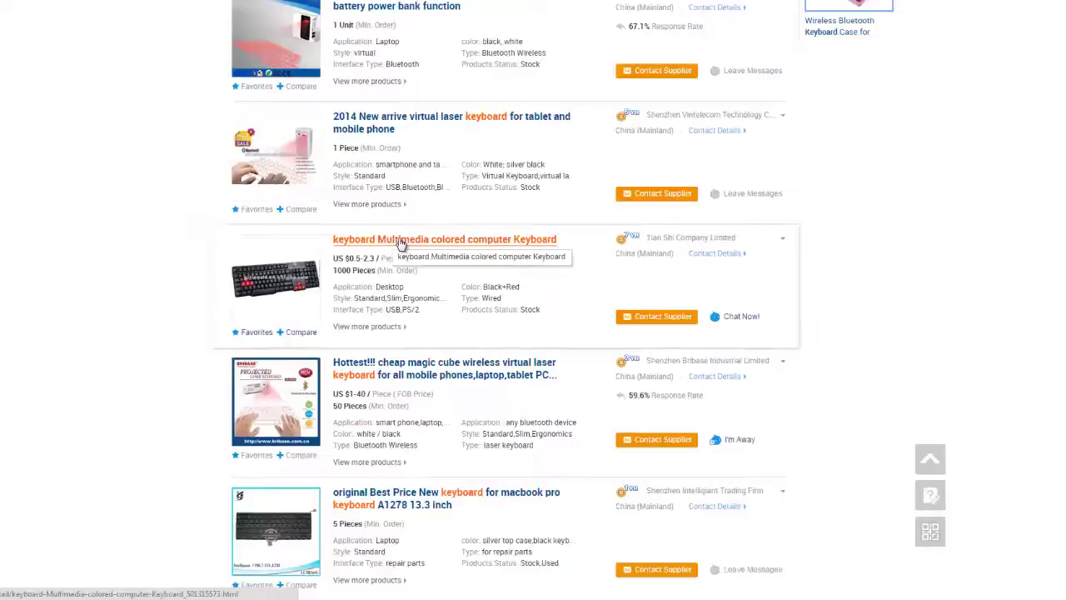
pyautogui.click(402, 243)
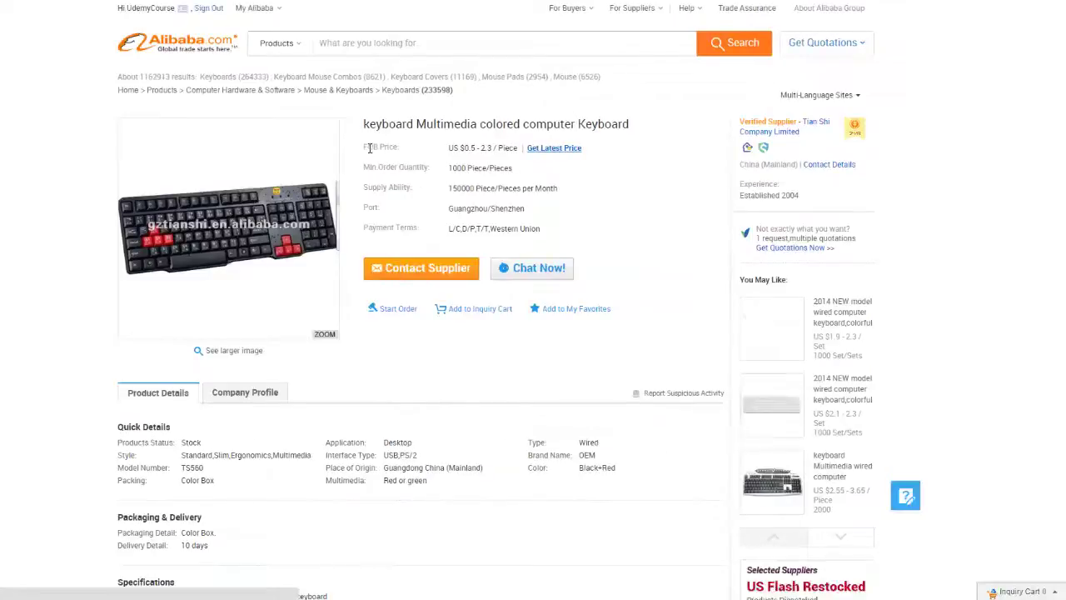
# Step: Examine the FOB price and minimum order quantity on the keyboard's product page
pyautogui.moveTo(370, 148); pyautogui.dragTo(514, 169)
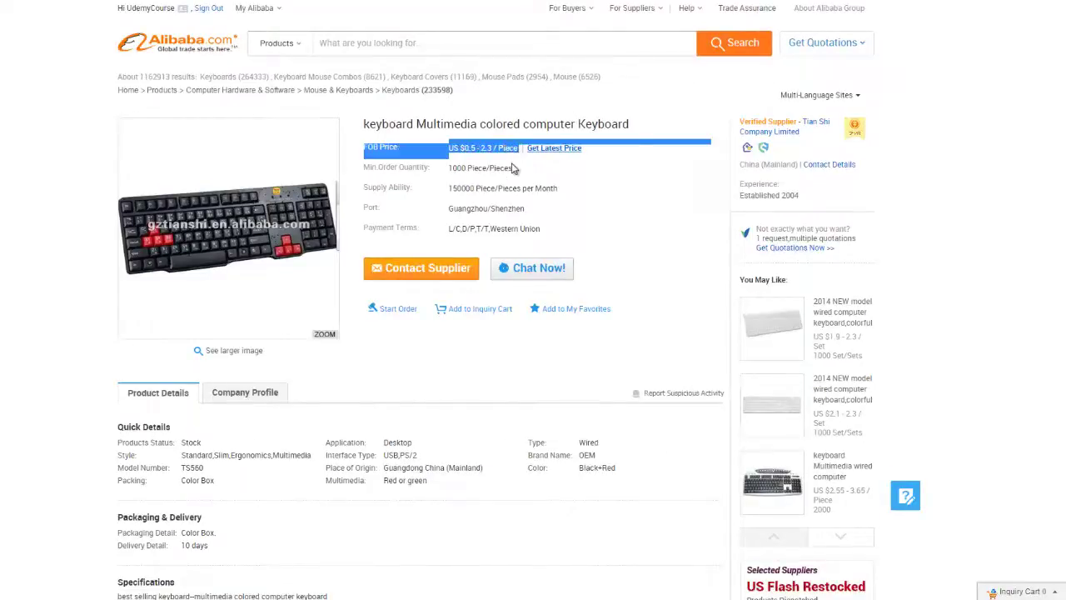
pyautogui.click(514, 169)
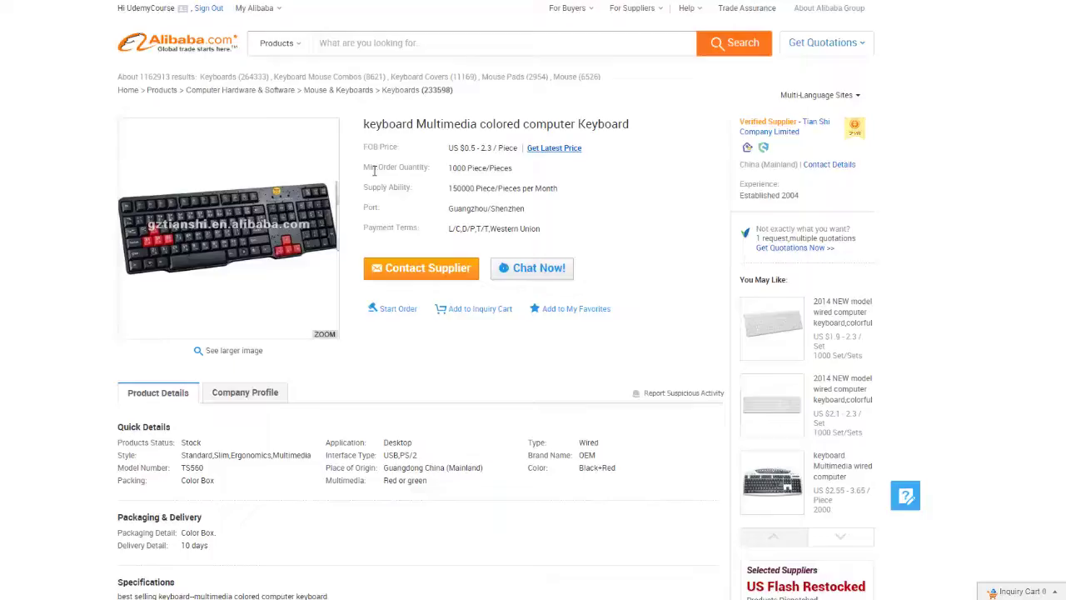
pyautogui.moveTo(364, 167); pyautogui.dragTo(432, 166)
pyautogui.click(427, 167)
pyautogui.scroll(-3, 533, 300)
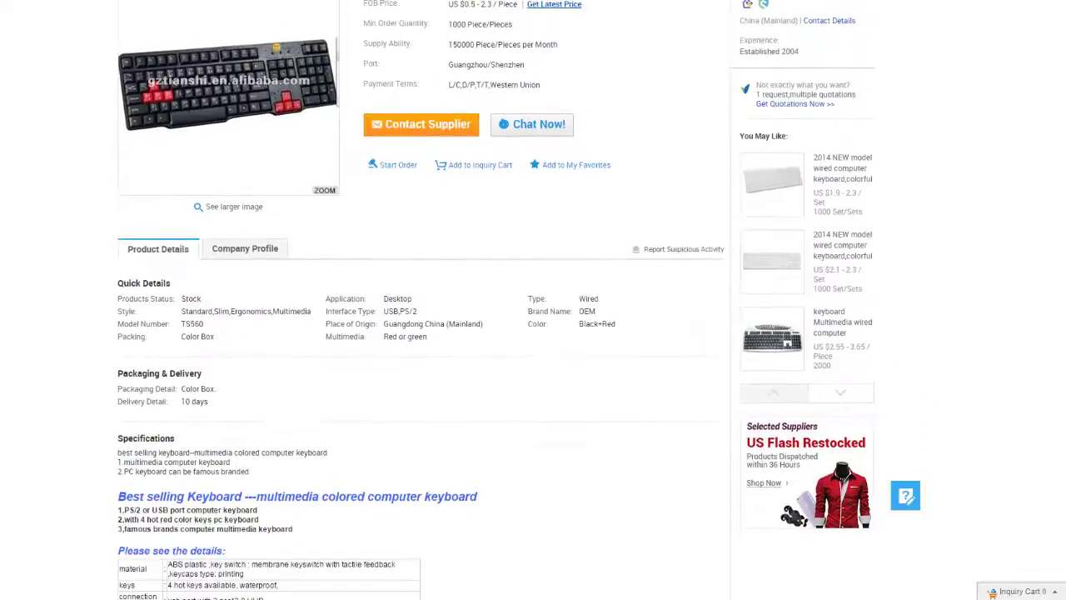
pyautogui.scroll(3, 371, 167)
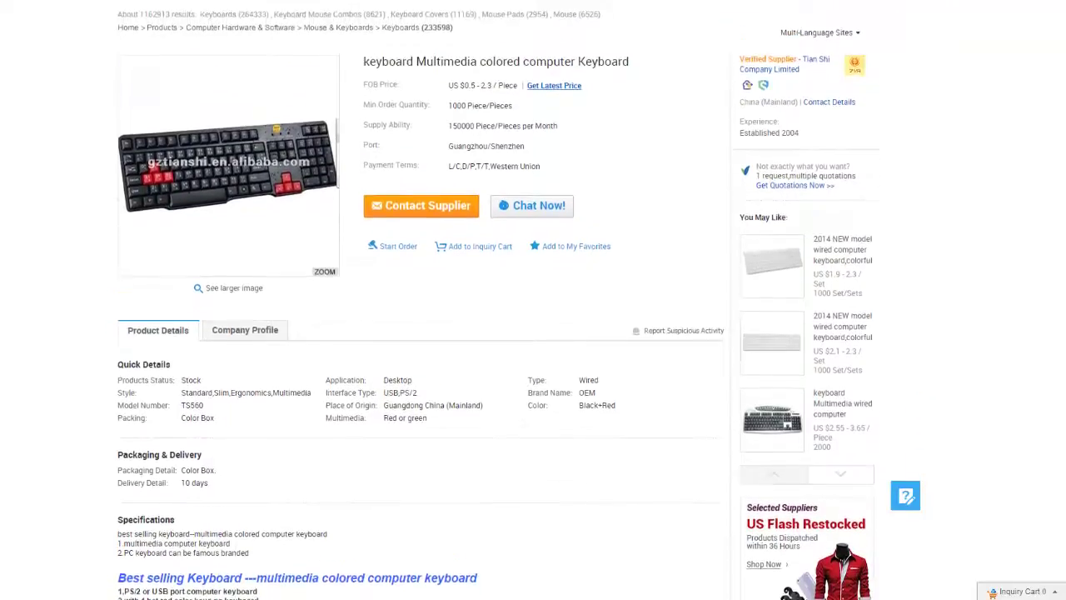
# Step: Examine the keyboard's supply ability per month and compare it with the FOB price and minimum order quantity
pyautogui.moveTo(370, 166); pyautogui.dragTo(417, 164)
pyautogui.click(478, 165)
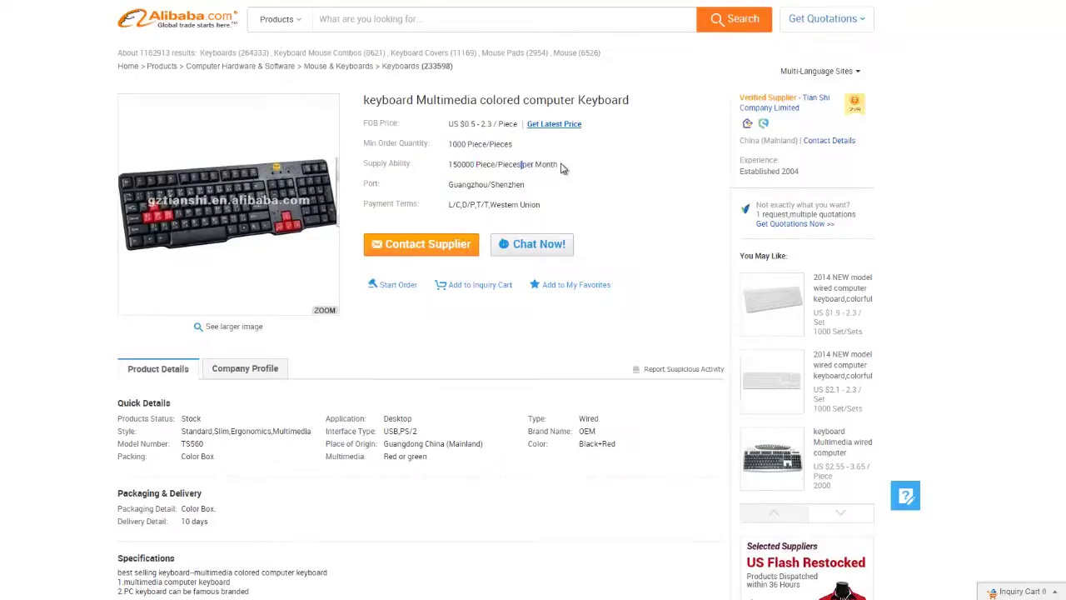
pyautogui.moveTo(562, 167); pyautogui.dragTo(502, 164)
pyautogui.click(505, 203)
pyautogui.scroll(-8, 500, 210)
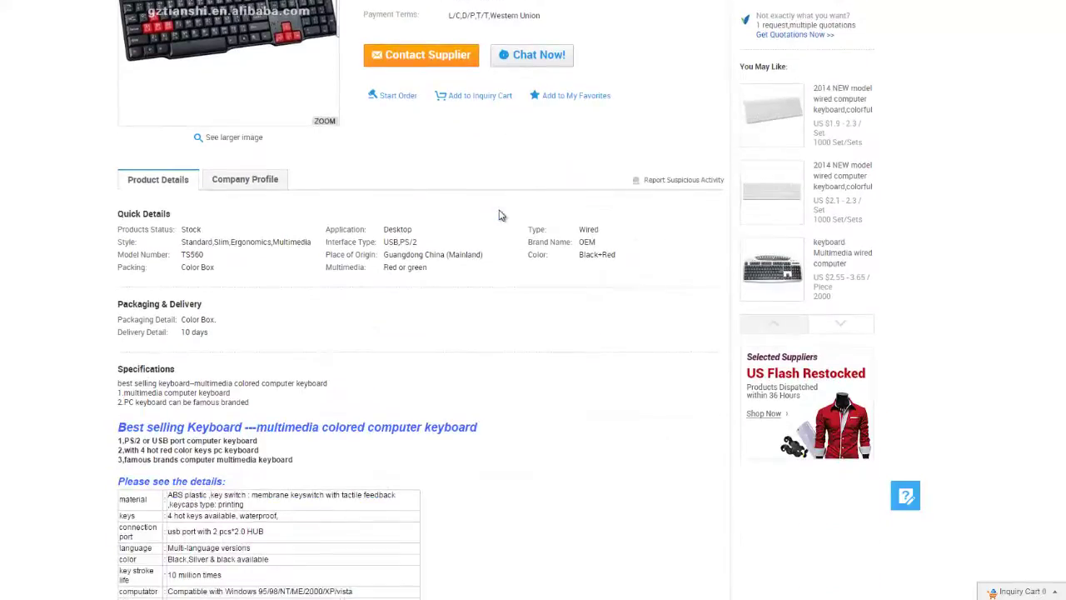
pyautogui.scroll(8, 498, 212)
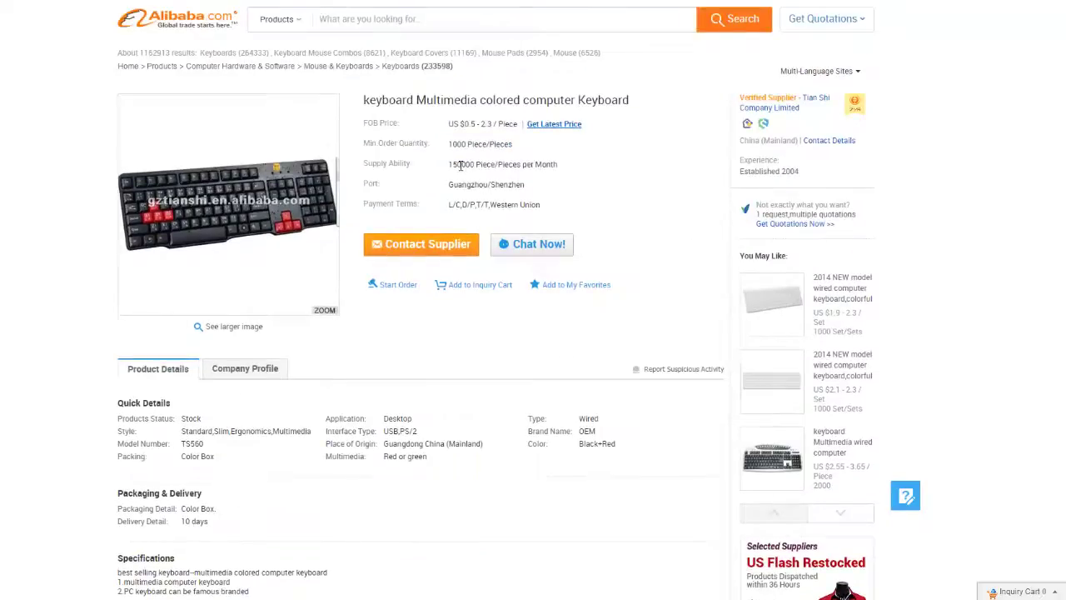
pyautogui.doubleClick(461, 165)
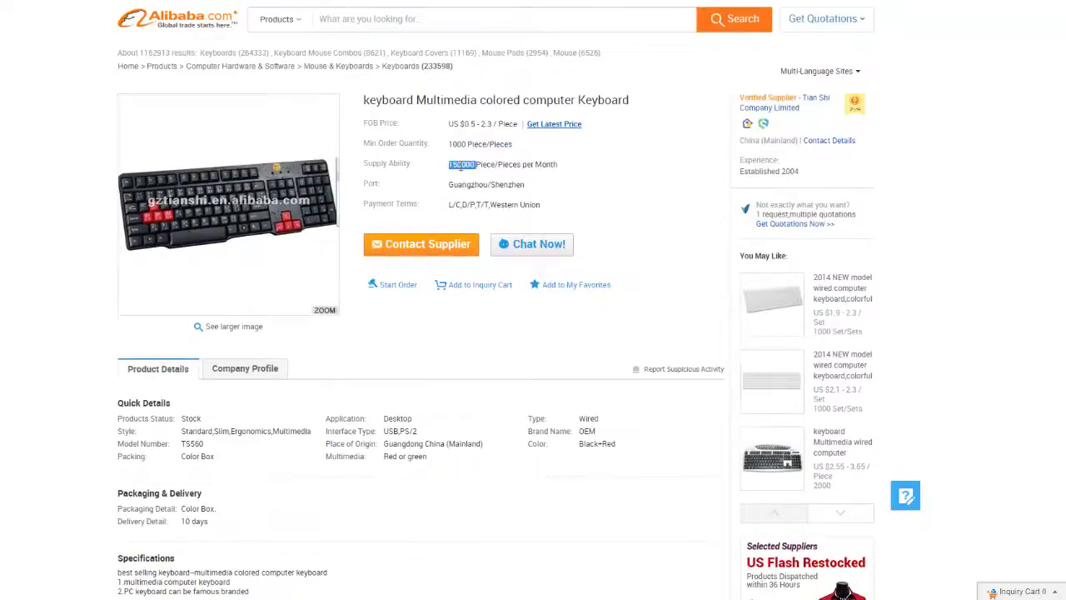
pyautogui.click(512, 168)
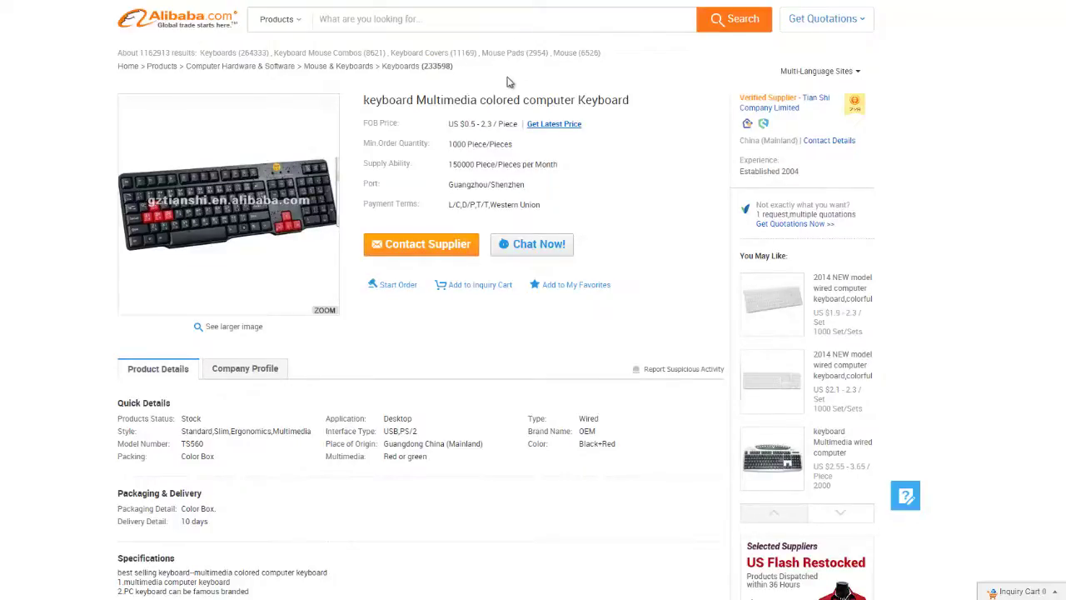
pyautogui.moveTo(516, 150); pyautogui.dragTo(385, 152)
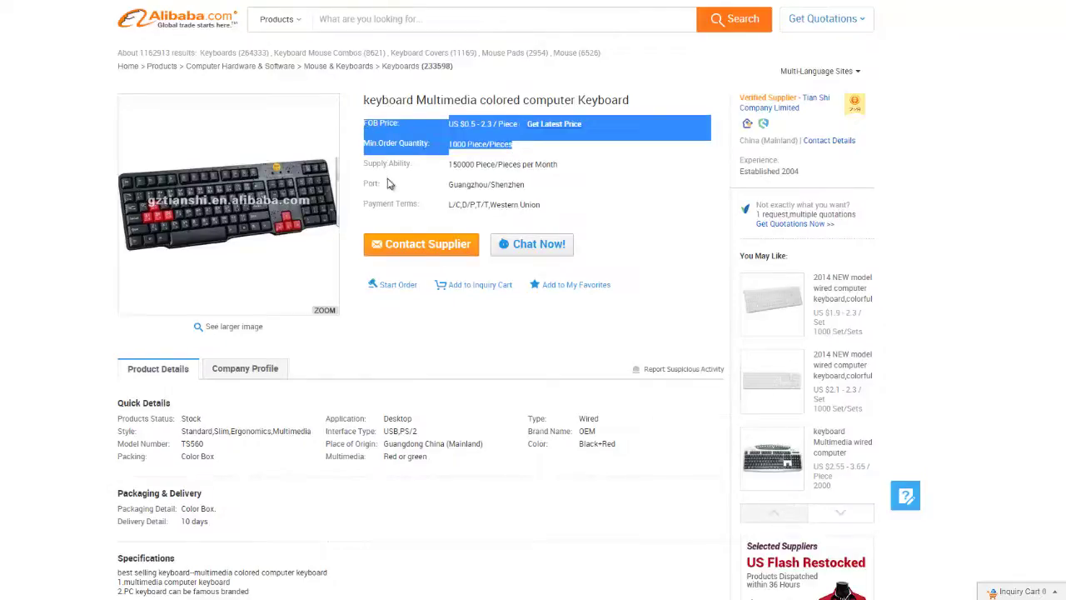
pyautogui.click(421, 325)
# Step: Look through the keyboard's quick details, specification table and photos of other models
pyautogui.scroll(-6, 421, 324)
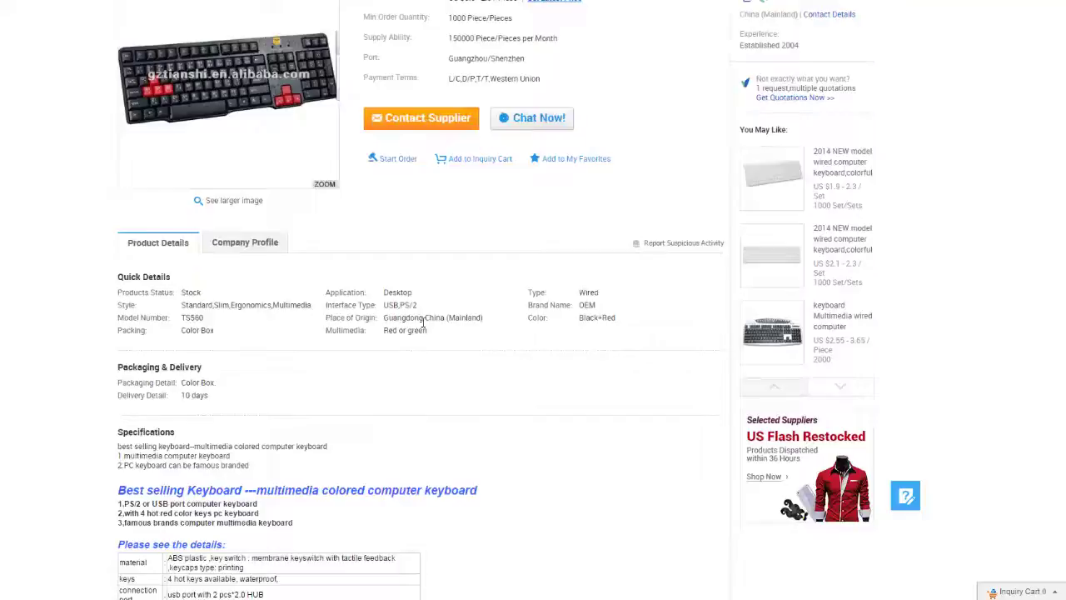
pyautogui.scroll(-1, 448, 300)
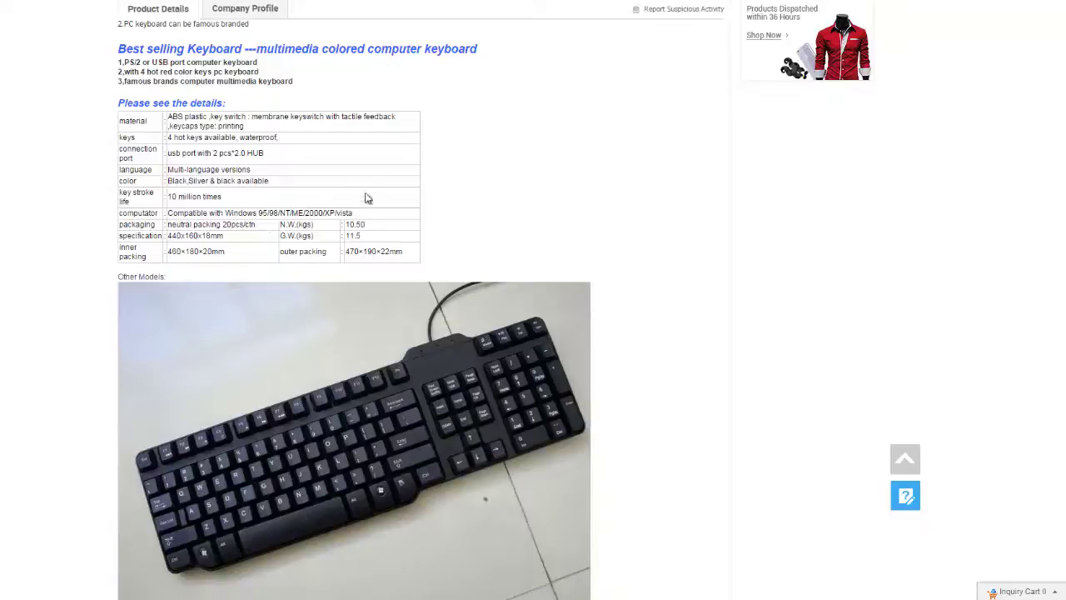
pyautogui.scroll(-12, 334, 185)
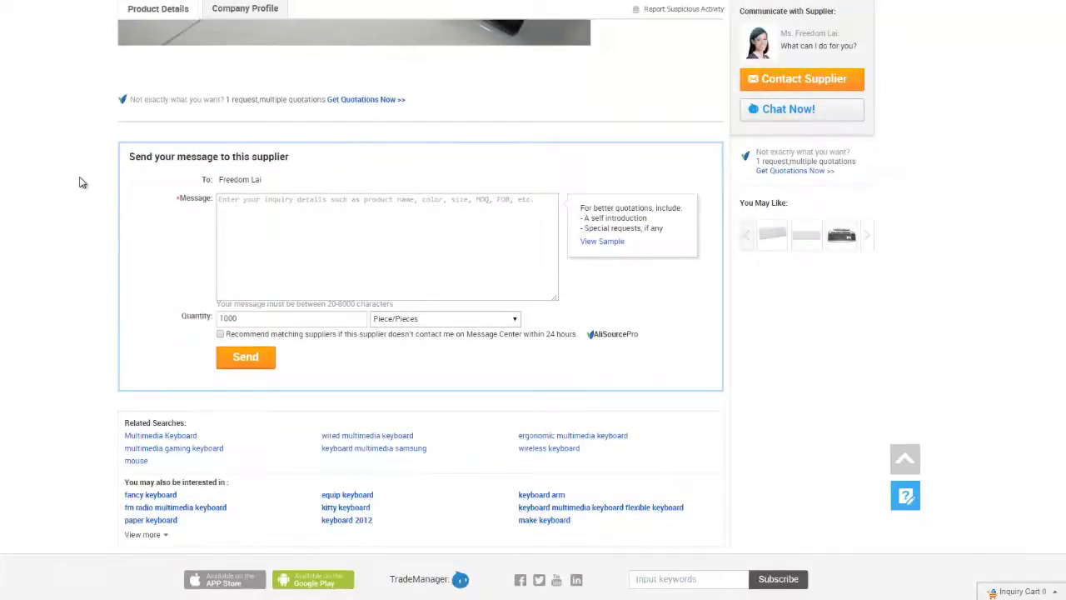
pyautogui.scroll(-1, 78, 181)
pyautogui.scroll(6, 80, 184)
pyautogui.scroll(2, 81, 183)
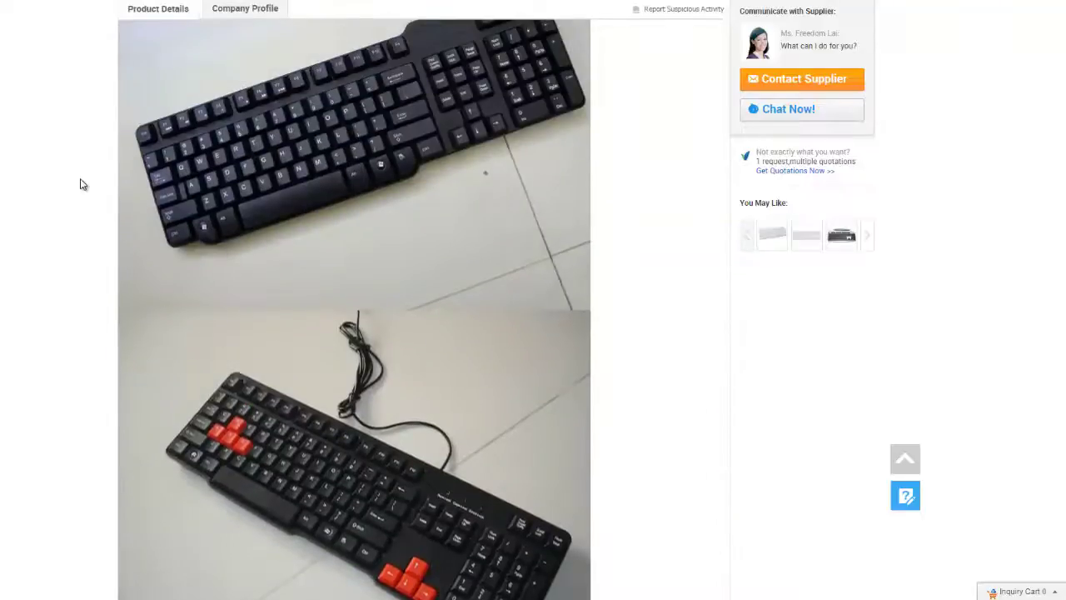
# Step: Inspect the supplier message form below the product details, including its quantity unit and message fields, and return to the product summary
pyautogui.scroll(-7, 81, 183)
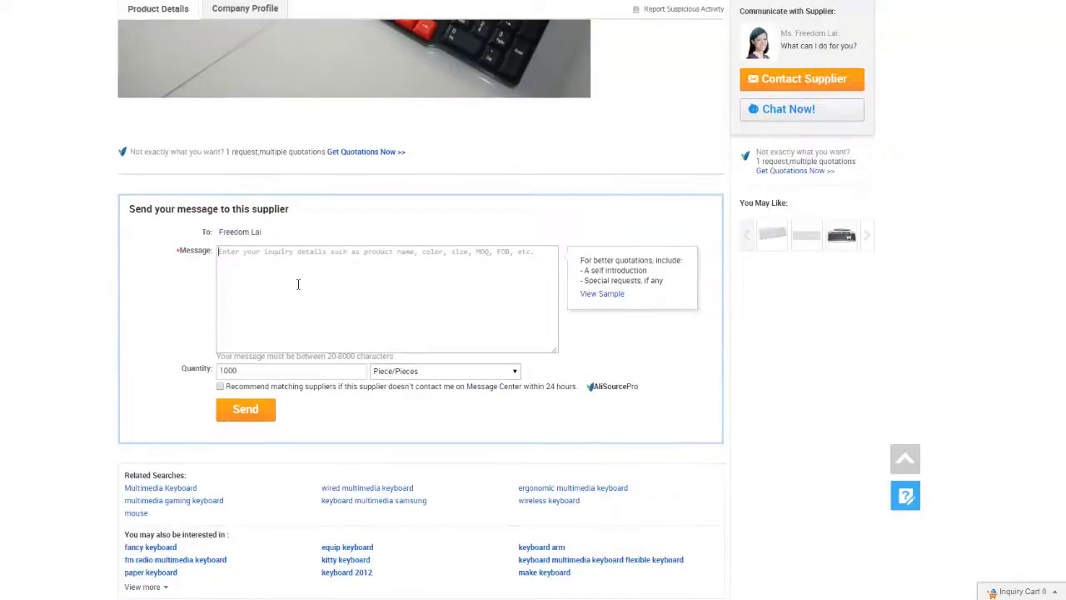
pyautogui.click(415, 372)
pyautogui.click(425, 333)
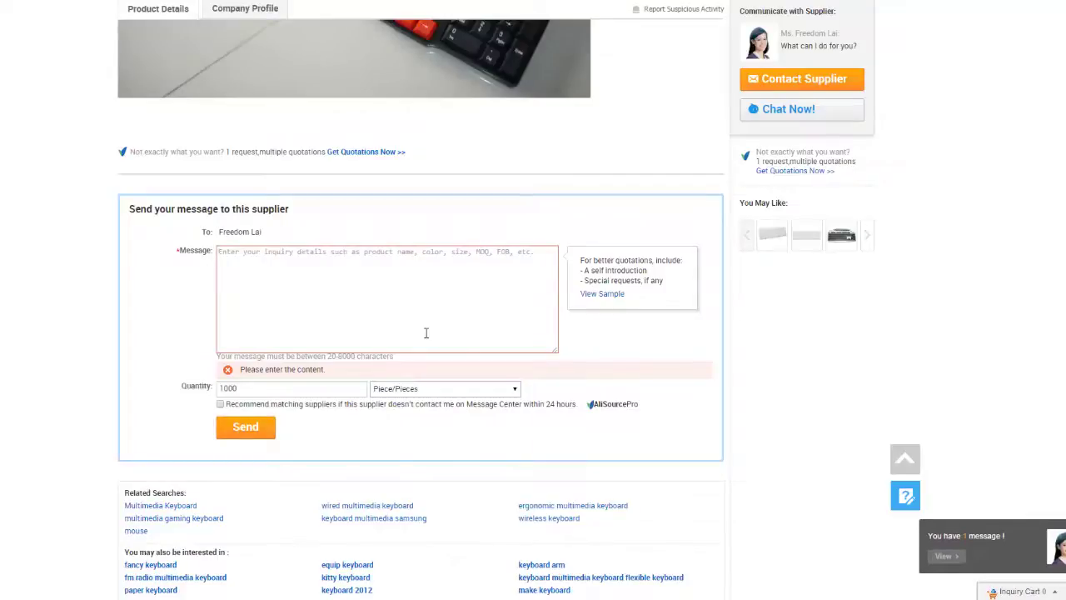
pyautogui.scroll(15, 426, 333)
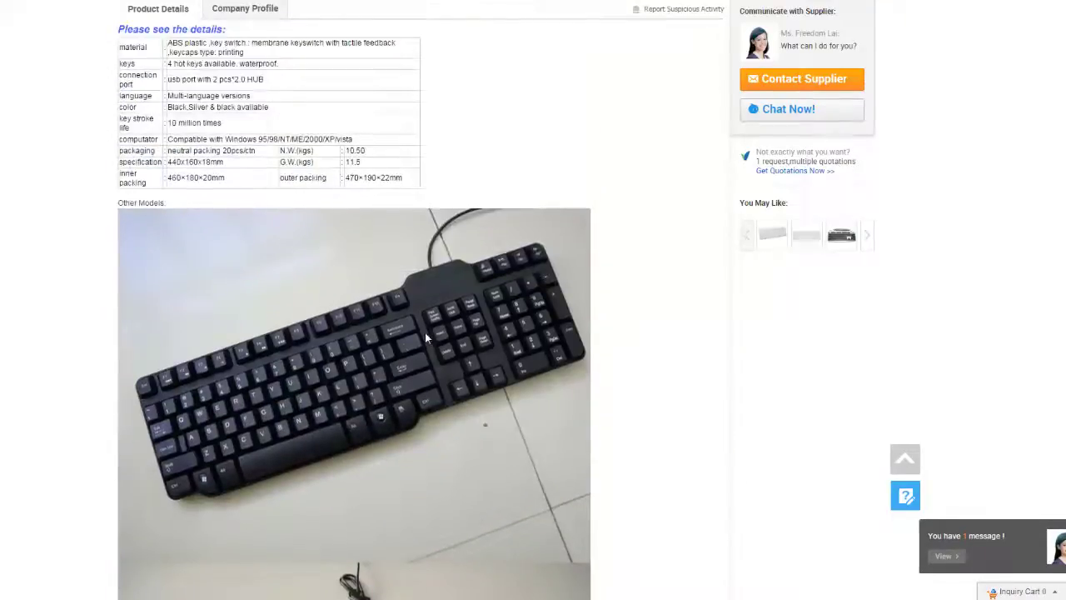
pyautogui.scroll(2, 425, 337)
pyautogui.scroll(3, 425, 338)
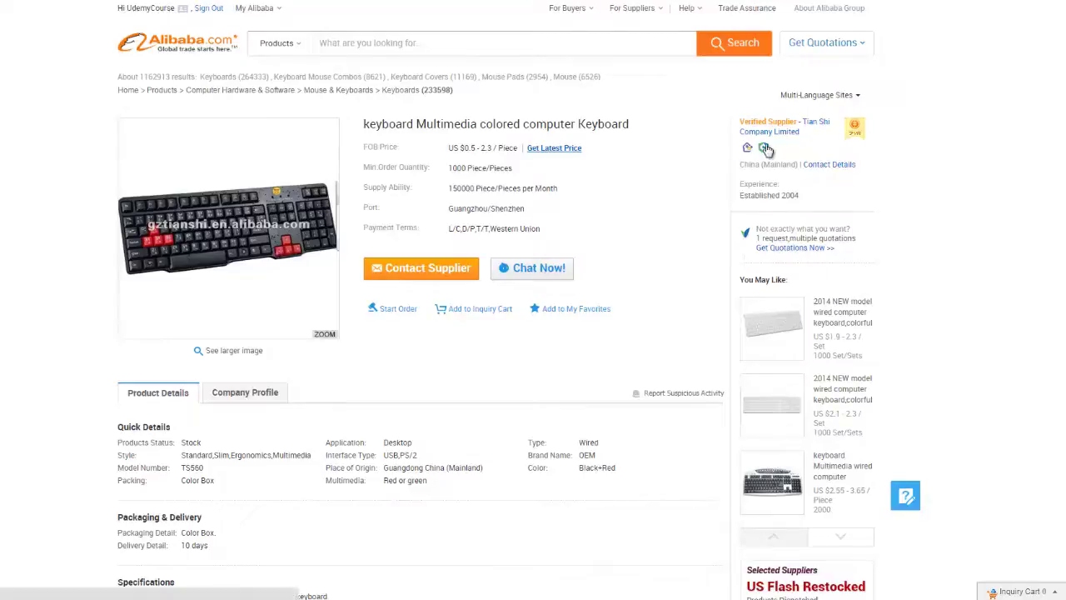
# Step: Check the supplier's secure-transaction badge and read the Gold Supplier membership information page
pyautogui.moveTo(765, 148)
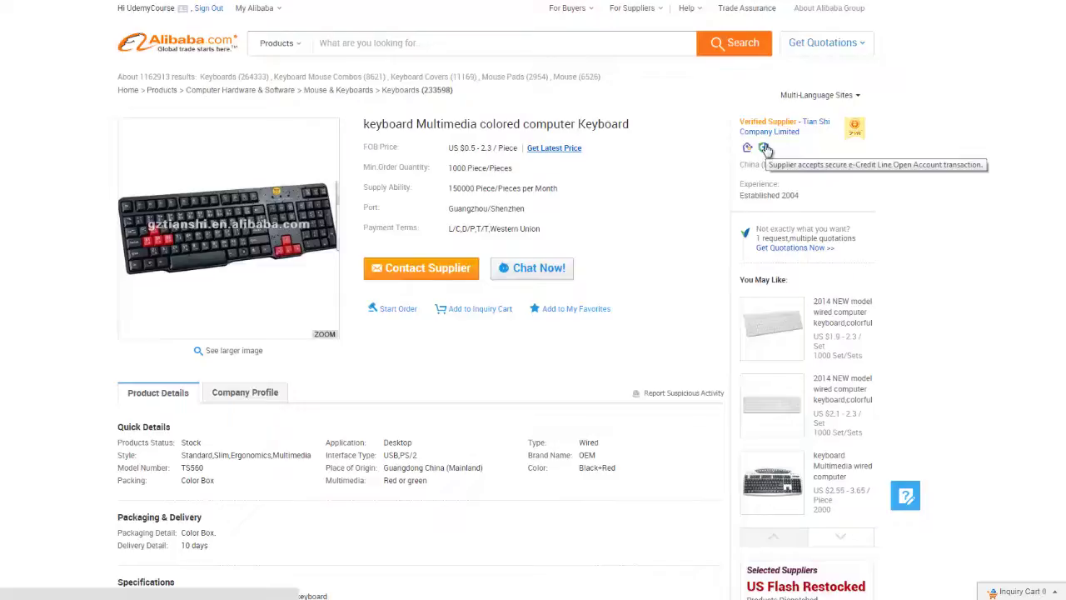
pyautogui.click(854, 132)
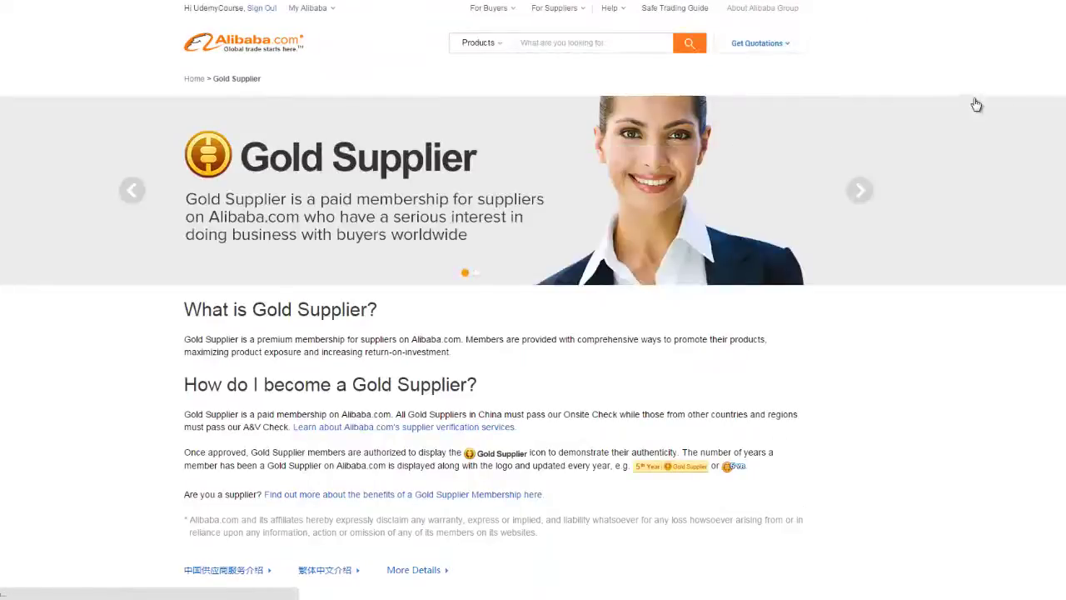
pyautogui.scroll(-2, 533, 300)
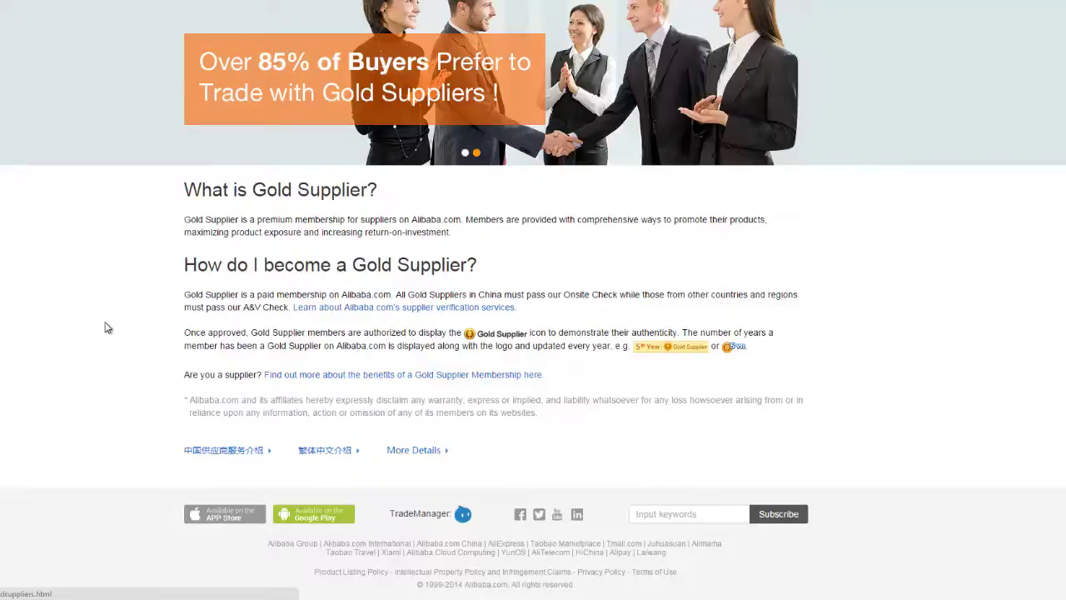
pyautogui.scroll(3, 106, 328)
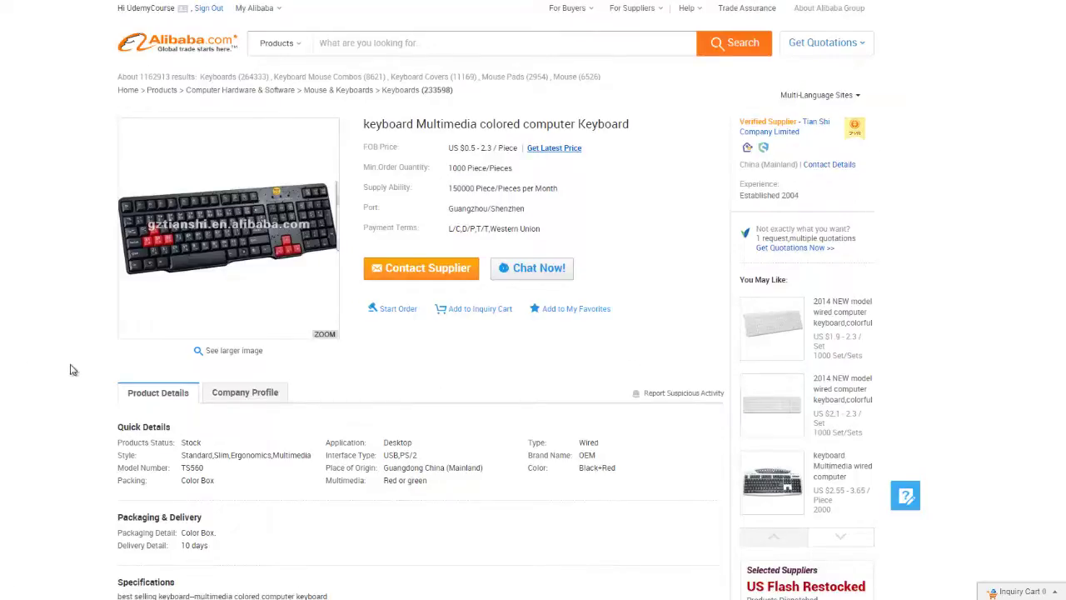
# Step: Go back to the keyboard product page, review its details and open the option to contact the supplier
pyautogui.scroll(-3, 72, 370)
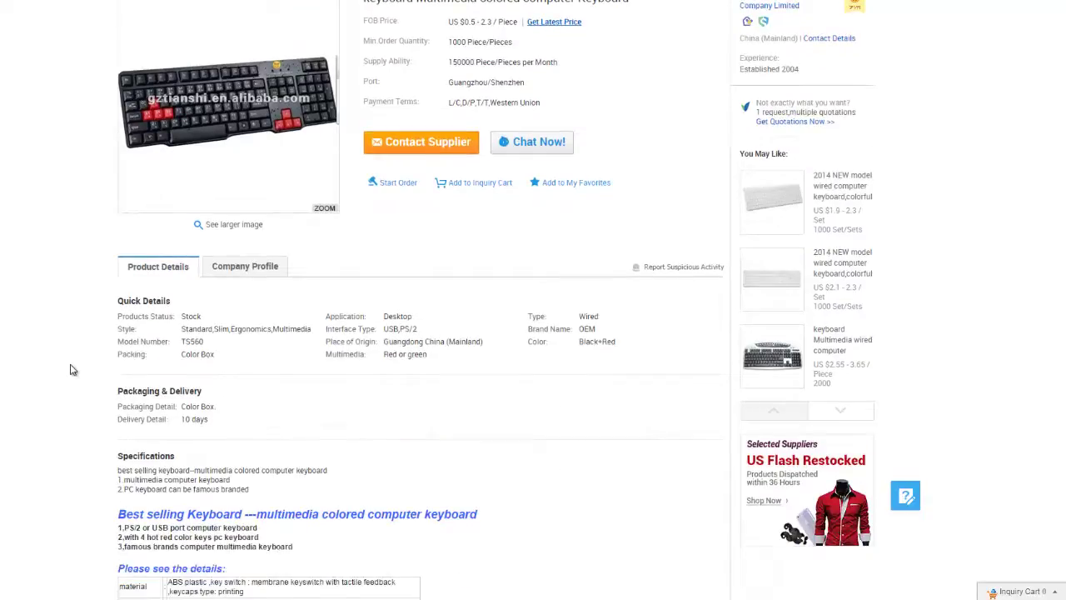
pyautogui.scroll(3, 72, 370)
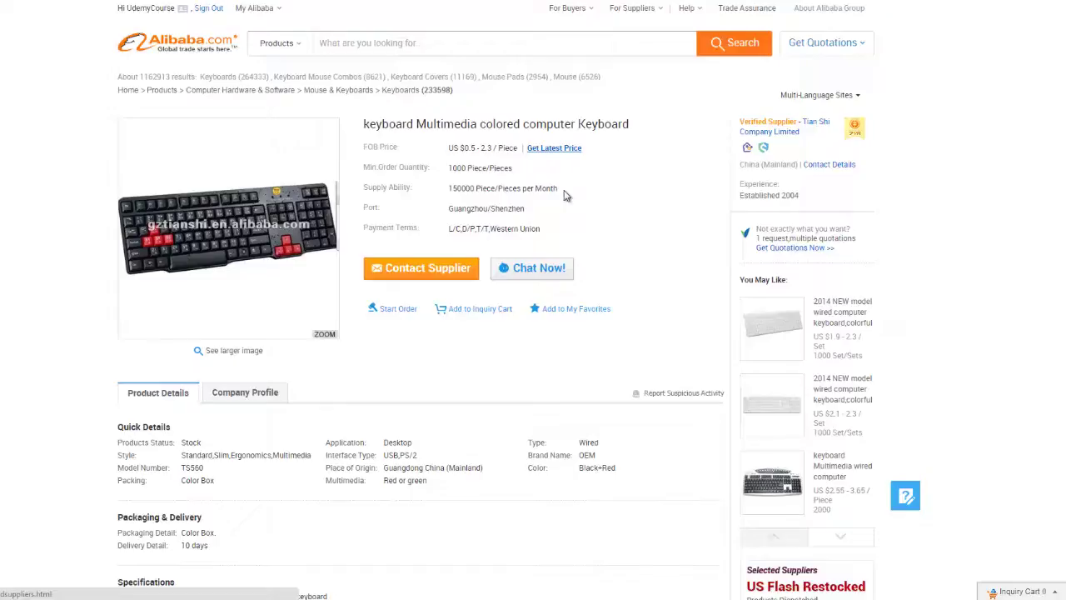
pyautogui.click(441, 269)
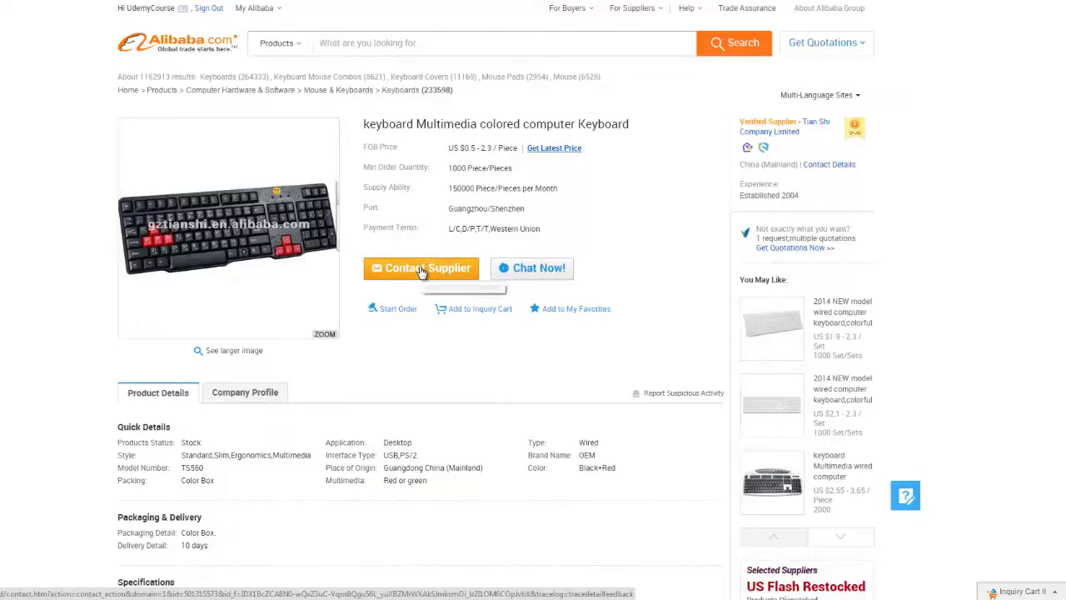
# Step: Add the keyboard to My Favorites, dismiss the Contacting Suppliers tip and go back to the product page
pyautogui.click(577, 310)
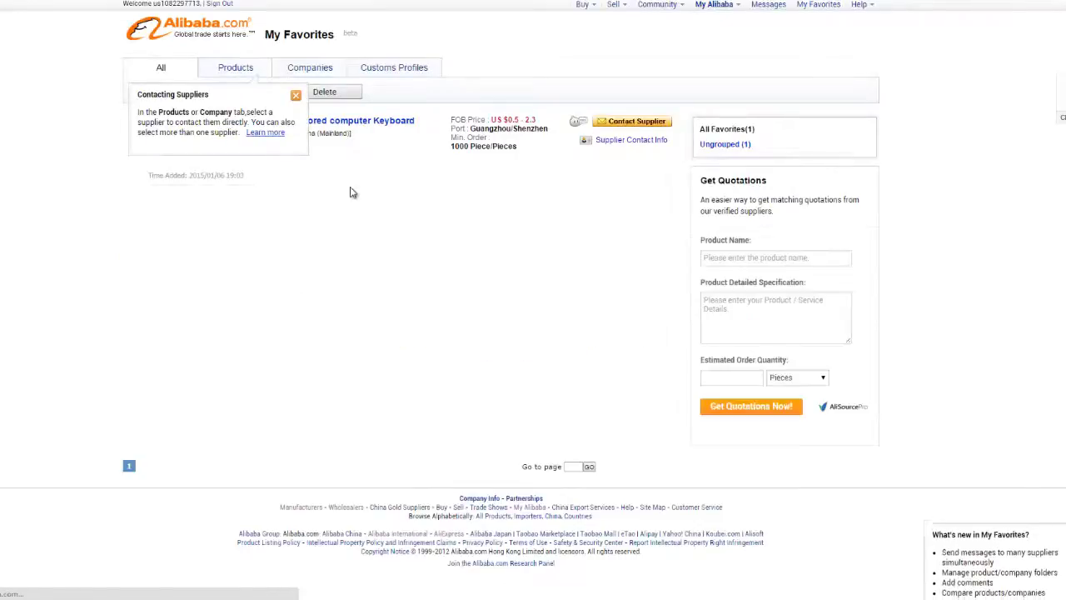
pyautogui.click(296, 96)
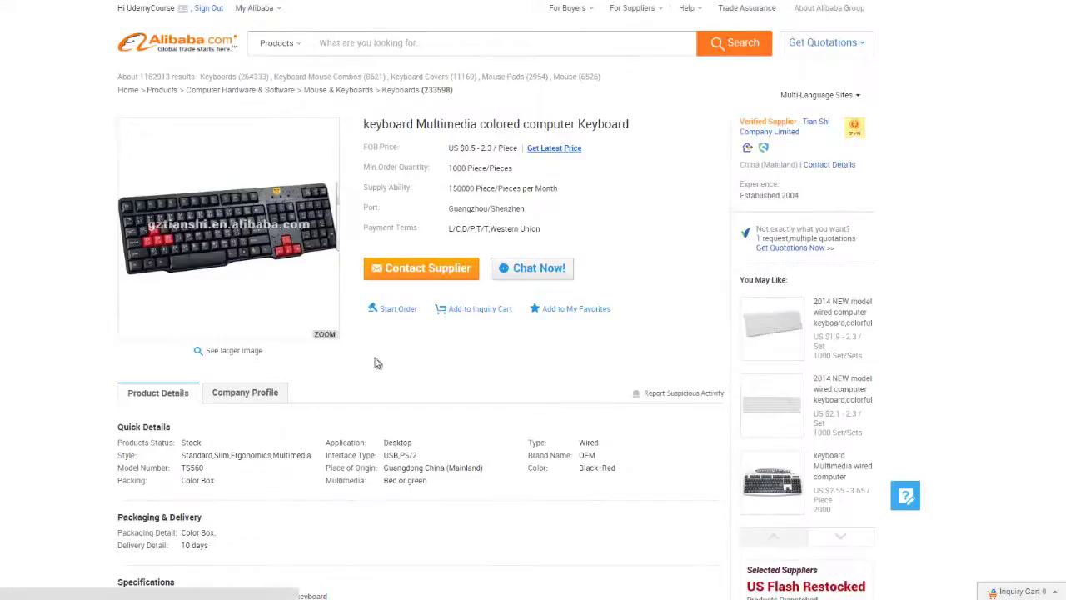
pyautogui.scroll(-3, 83, 306)
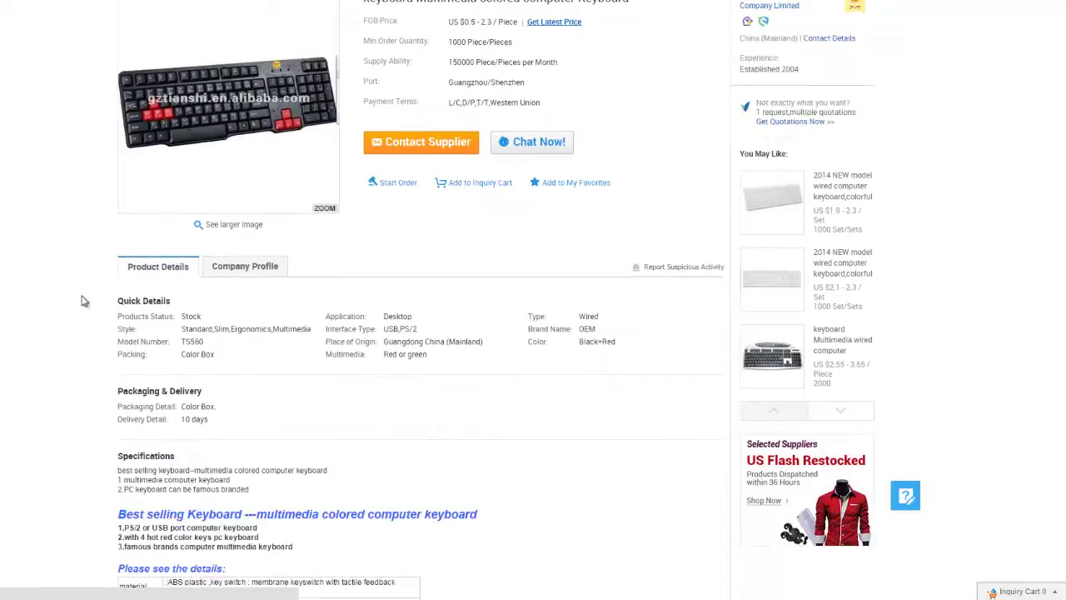
pyautogui.scroll(3, 84, 302)
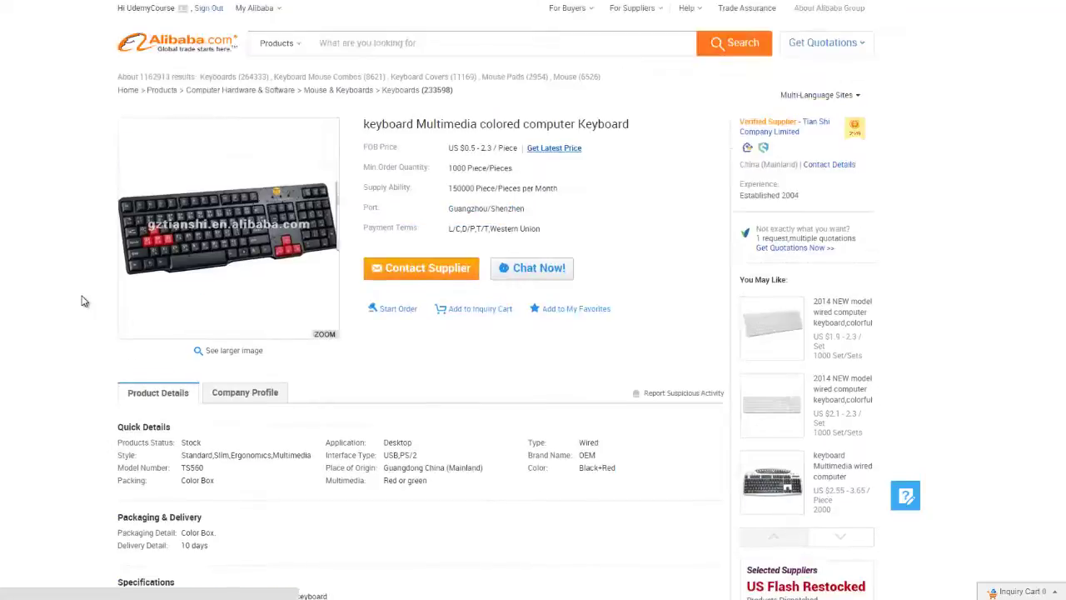